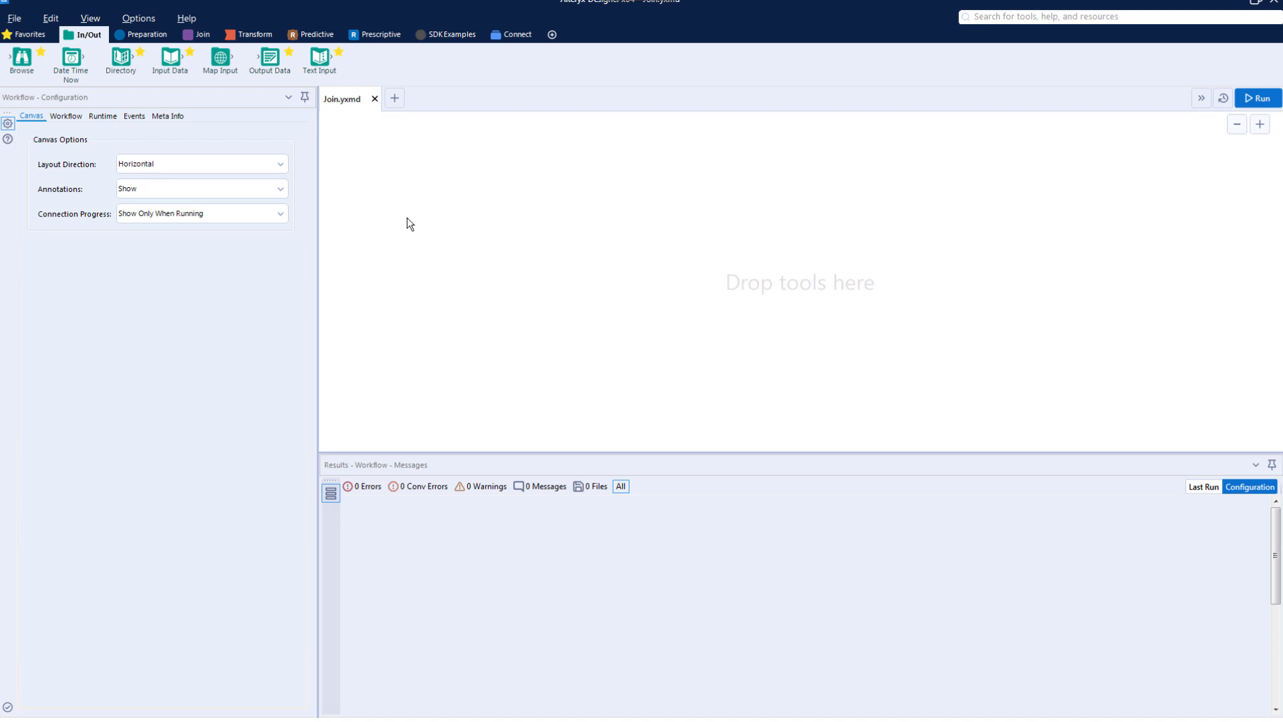
- Place two Input Data tools on the empty canvas, one below the other
drag(171, 61, 284, 144)
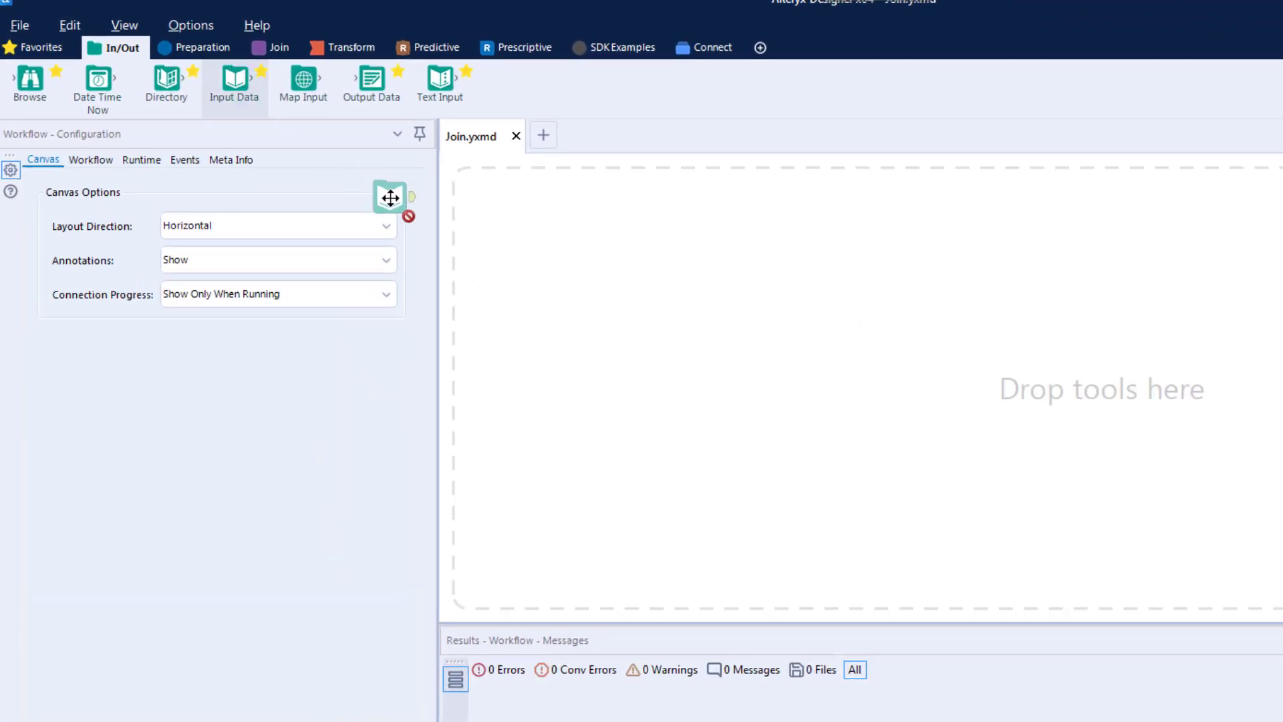
drag(390, 198, 582, 241)
drag(257, 97, 583, 340)
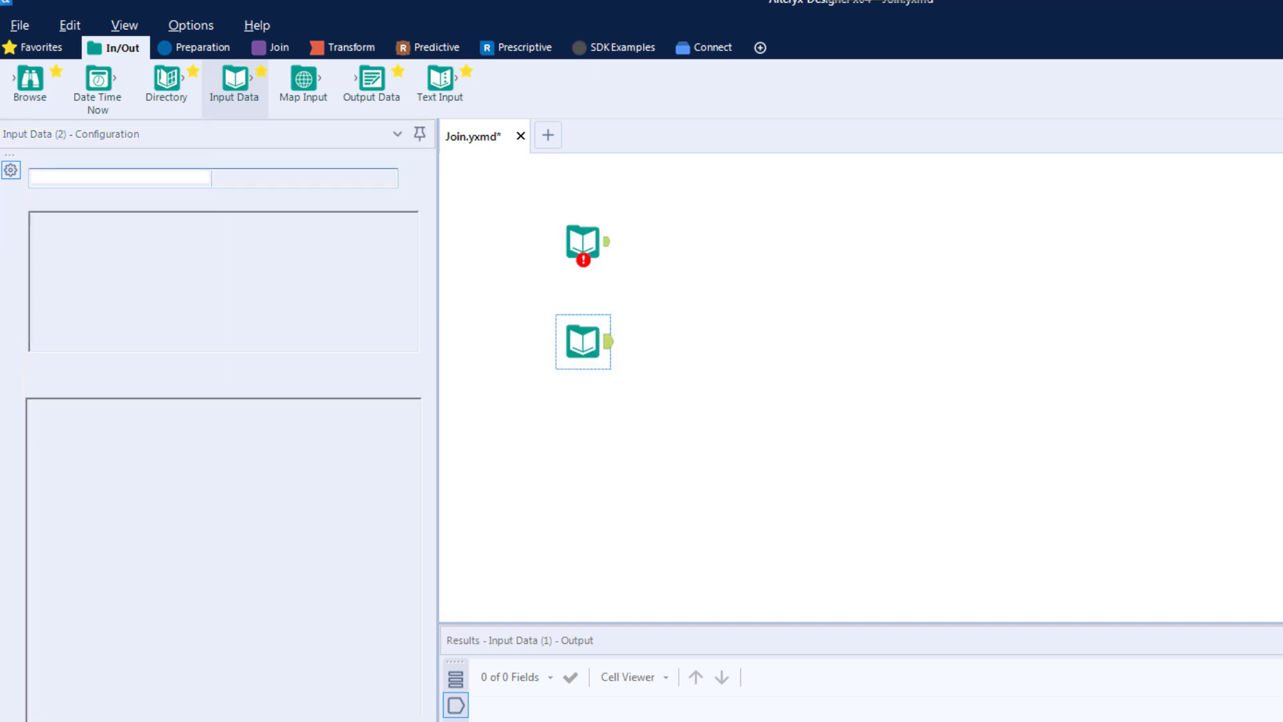
- Connect the upper Input Data tool to the recent file TutorialData.yxdb and check its record preview
click(576, 240)
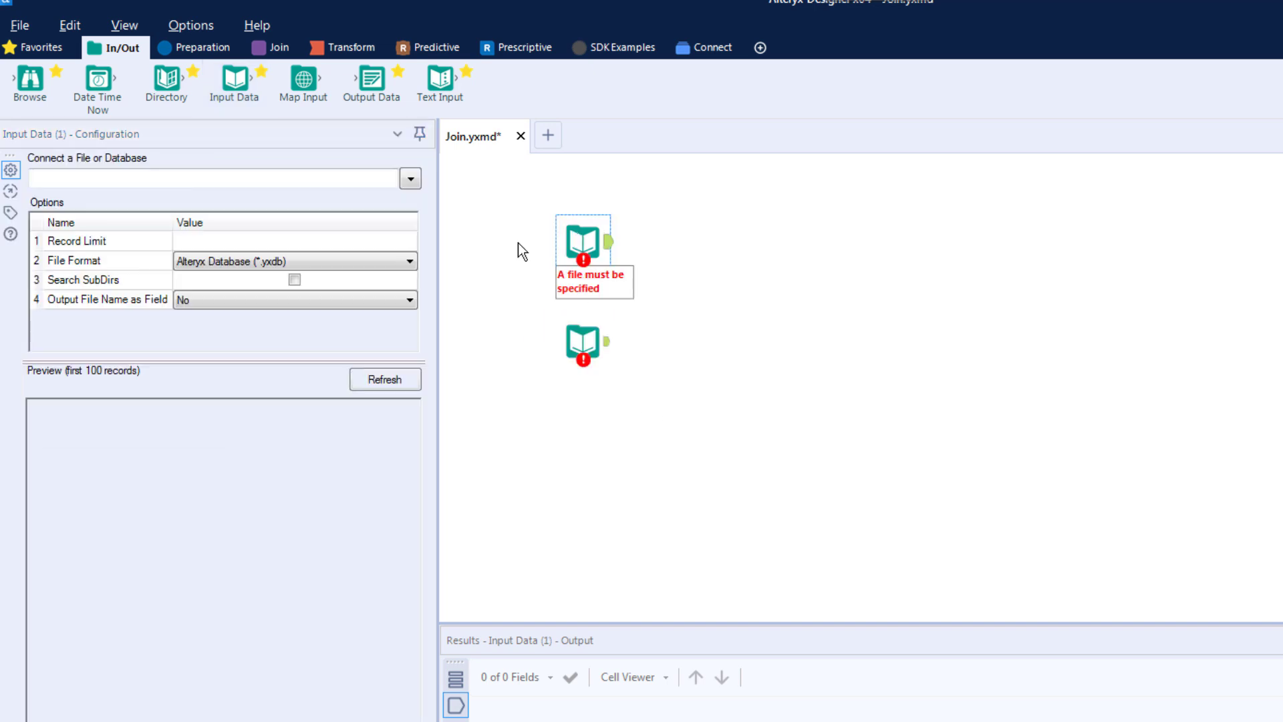
click(411, 179)
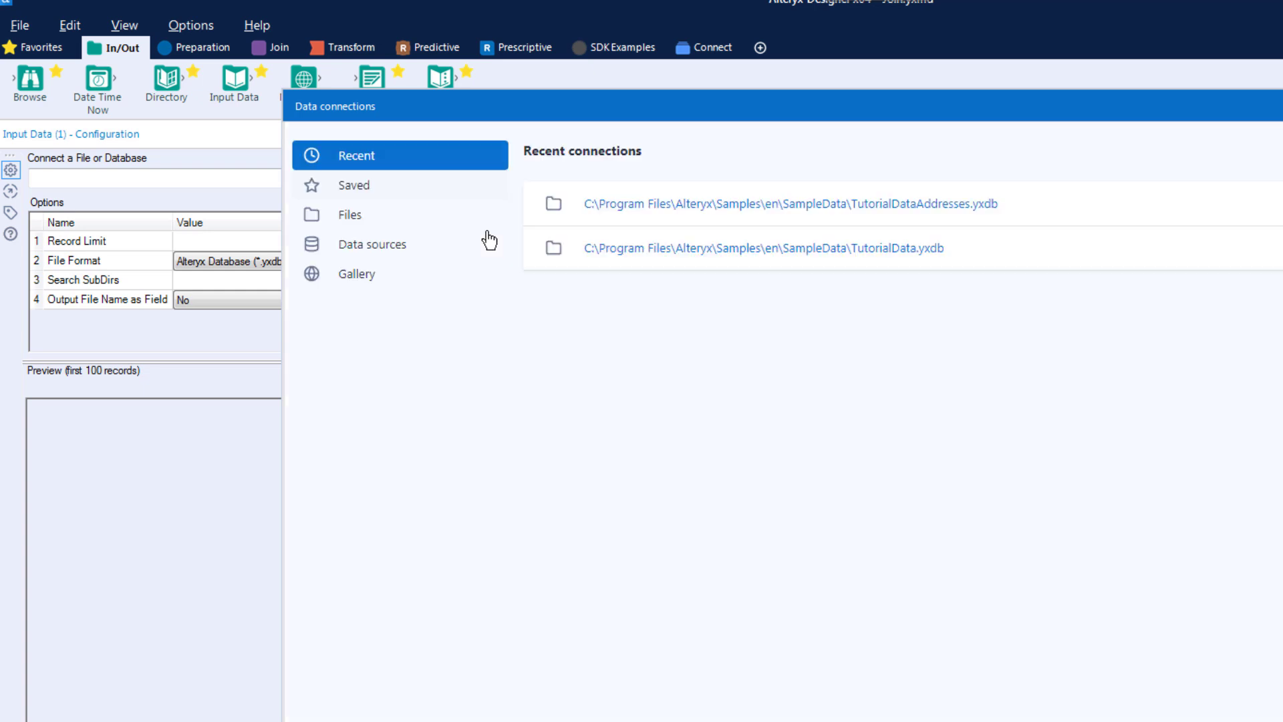
click(764, 249)
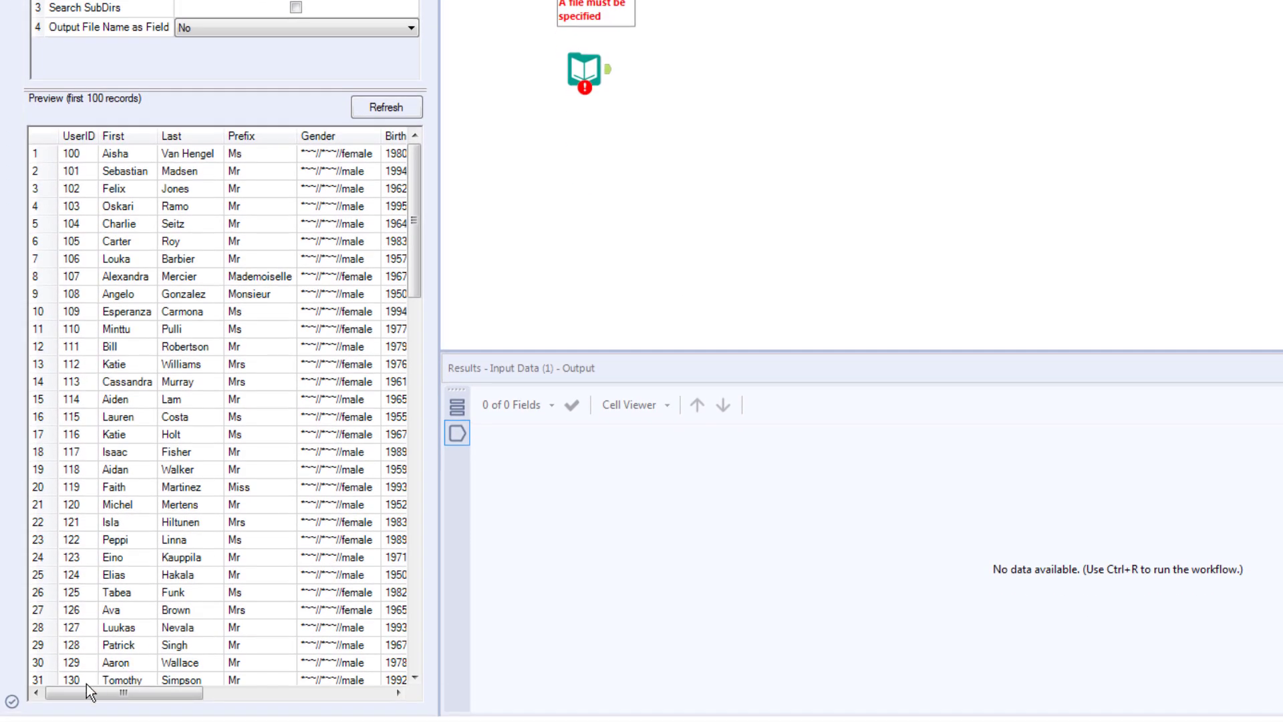
drag(86, 695, 58, 697)
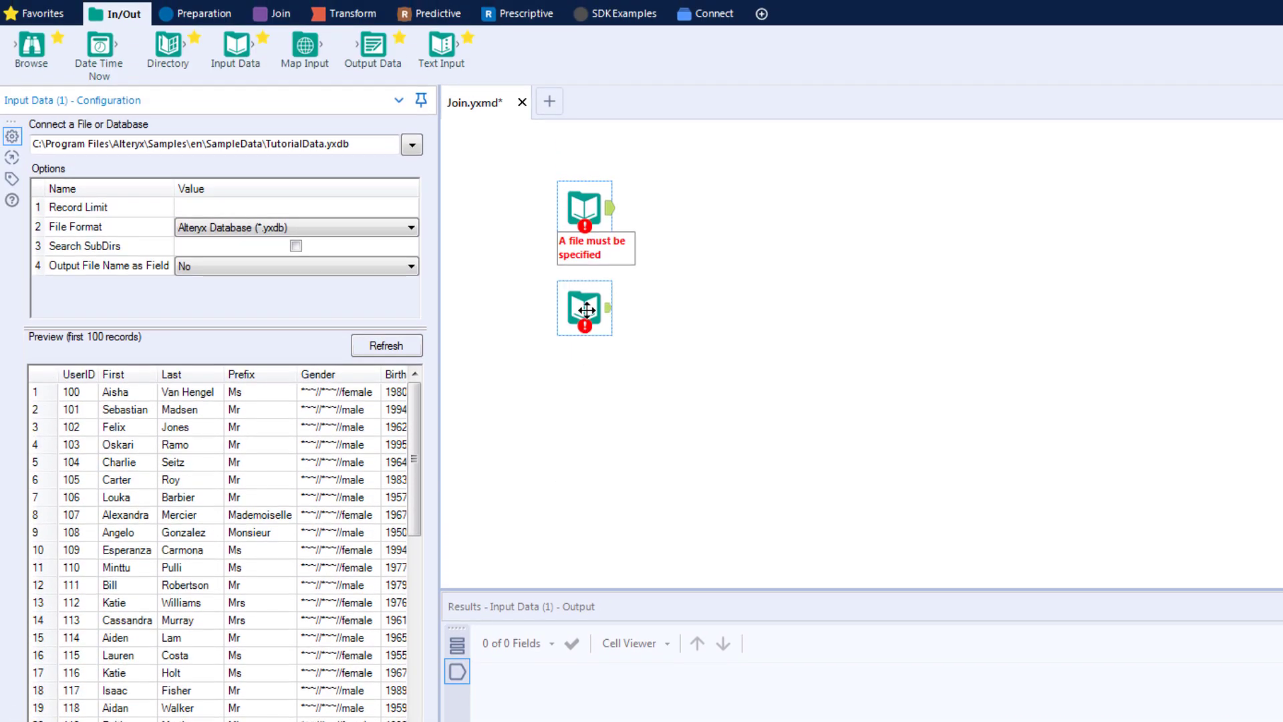
- Connect the lower Input Data tool to the recent file TutorialDataAddresses.yxdb and apply its configuration
click(586, 310)
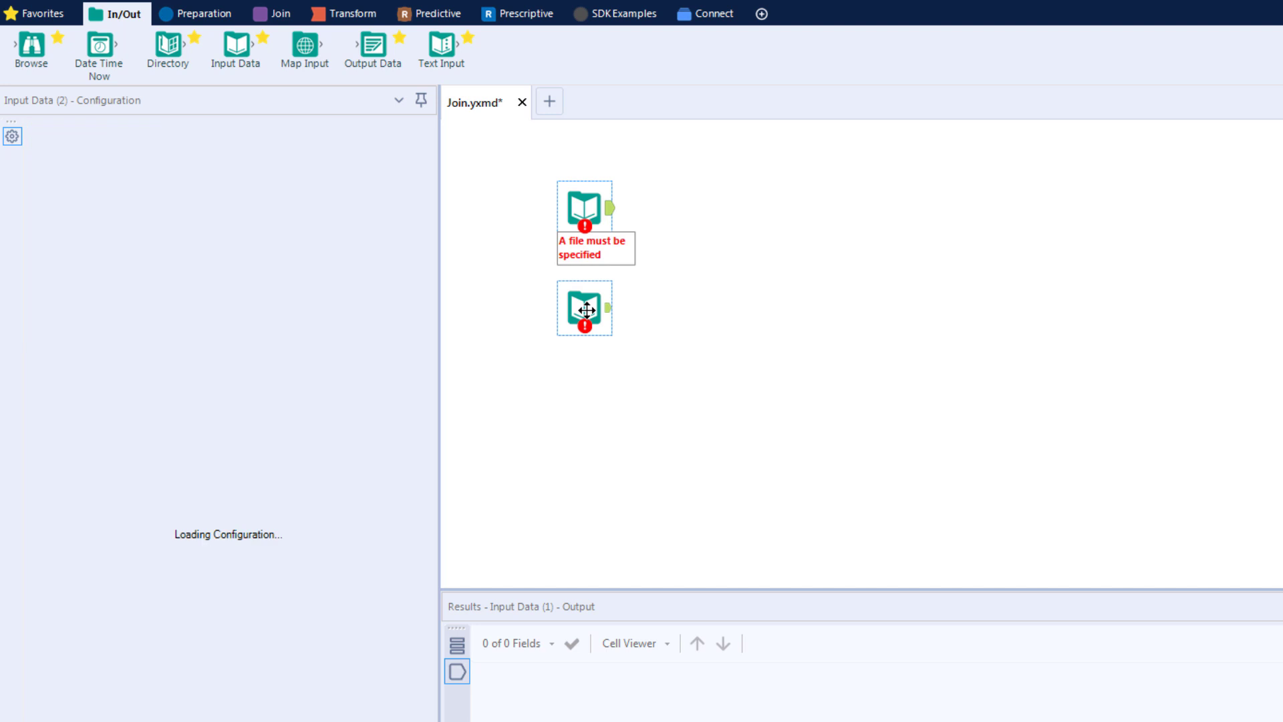
click(409, 145)
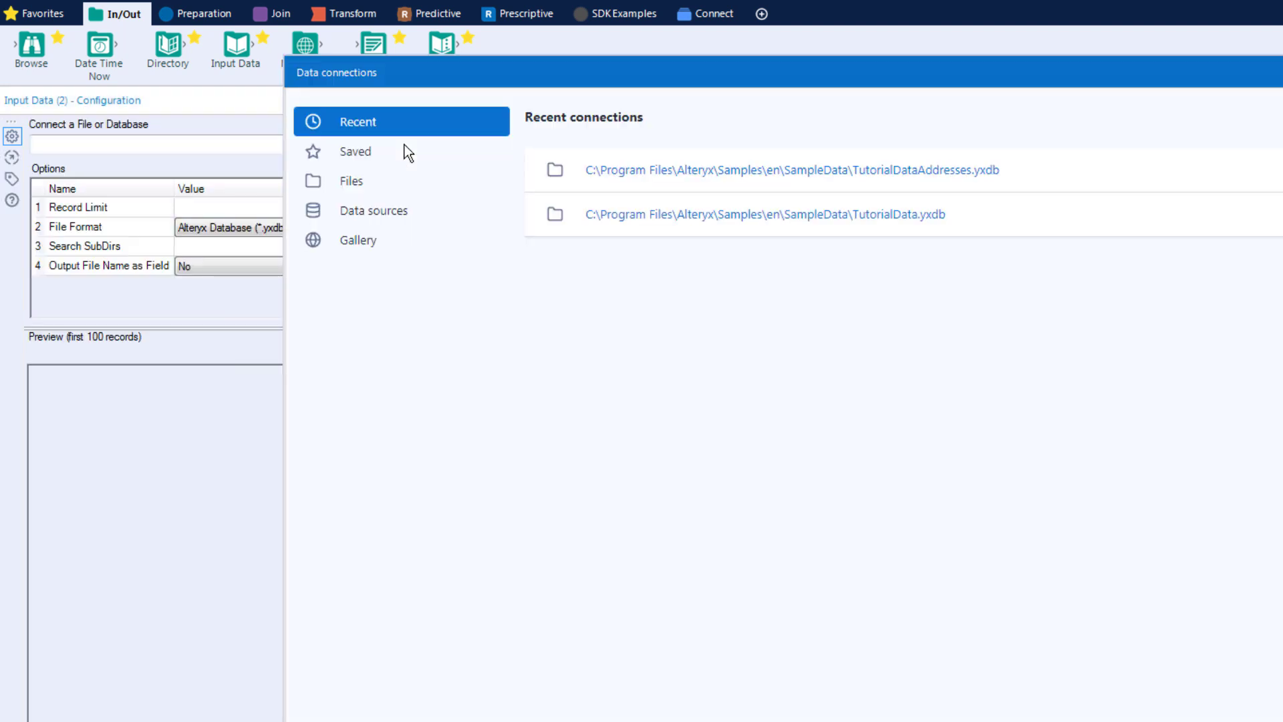
click(802, 172)
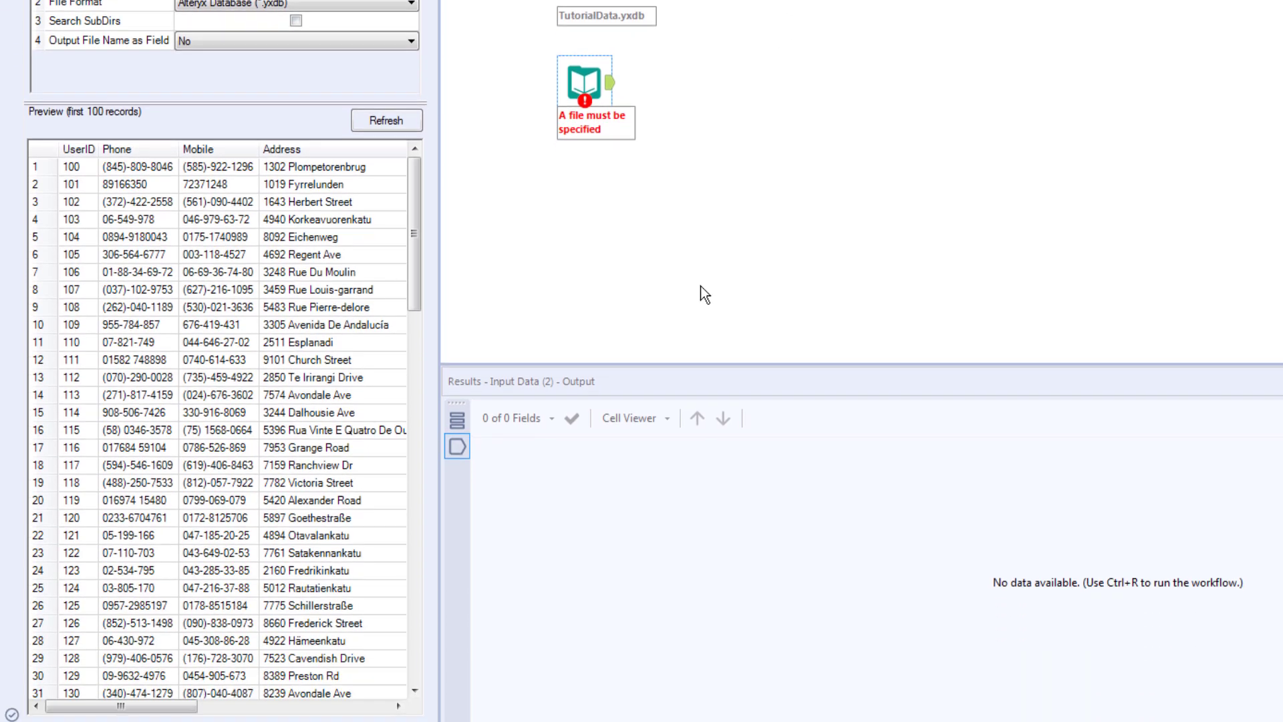
drag(105, 708, 71, 688)
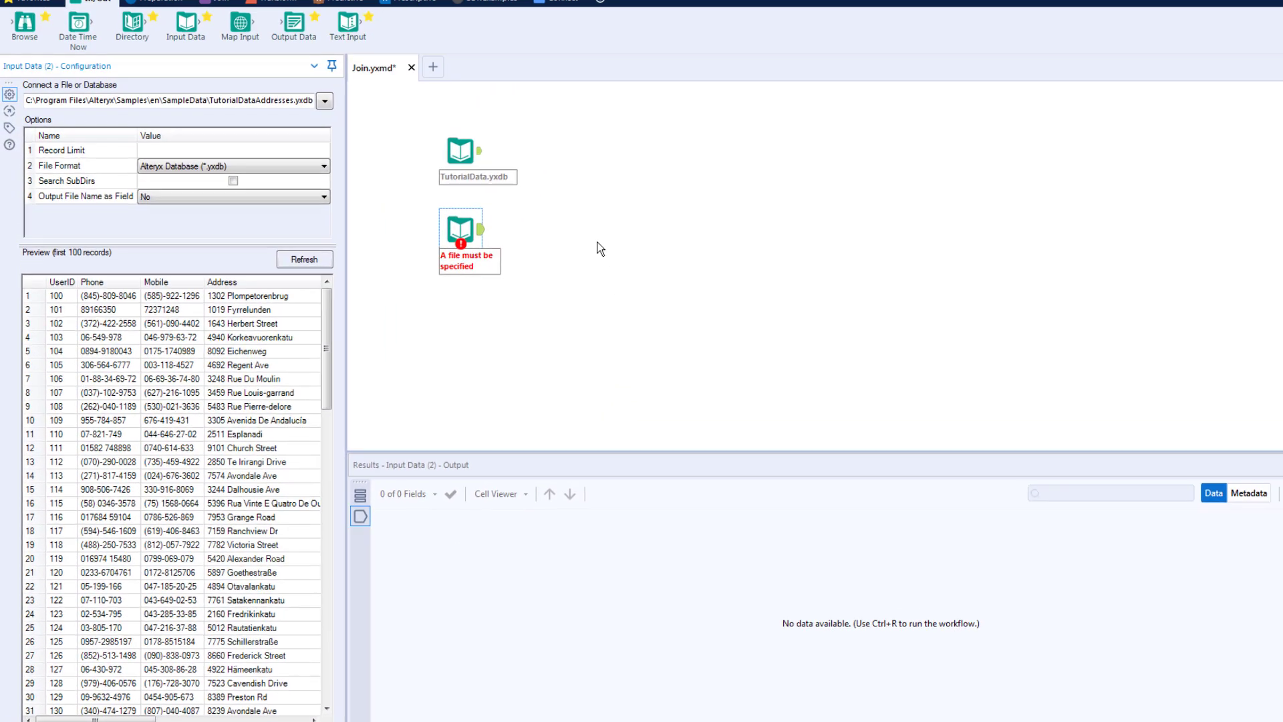
click(598, 249)
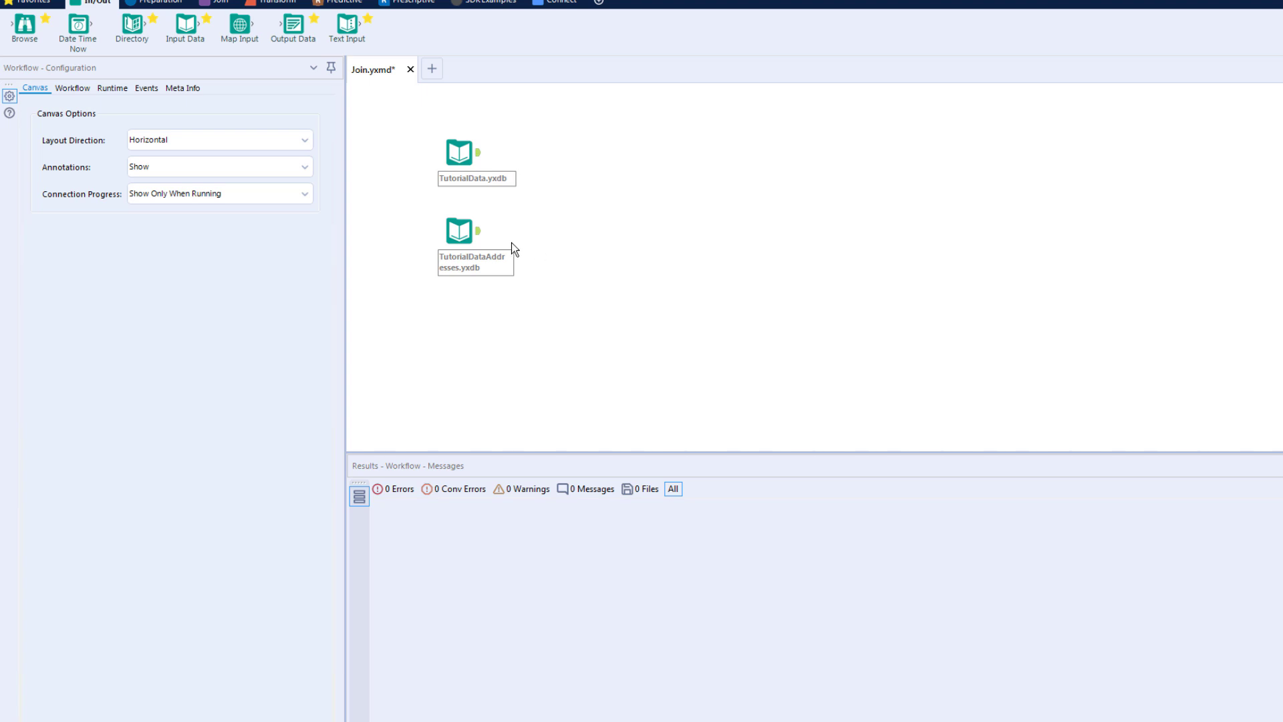
- Examine the preview columns of TutorialDataAddresses.yxdb and TutorialData.yxdb for a field they share
click(479, 235)
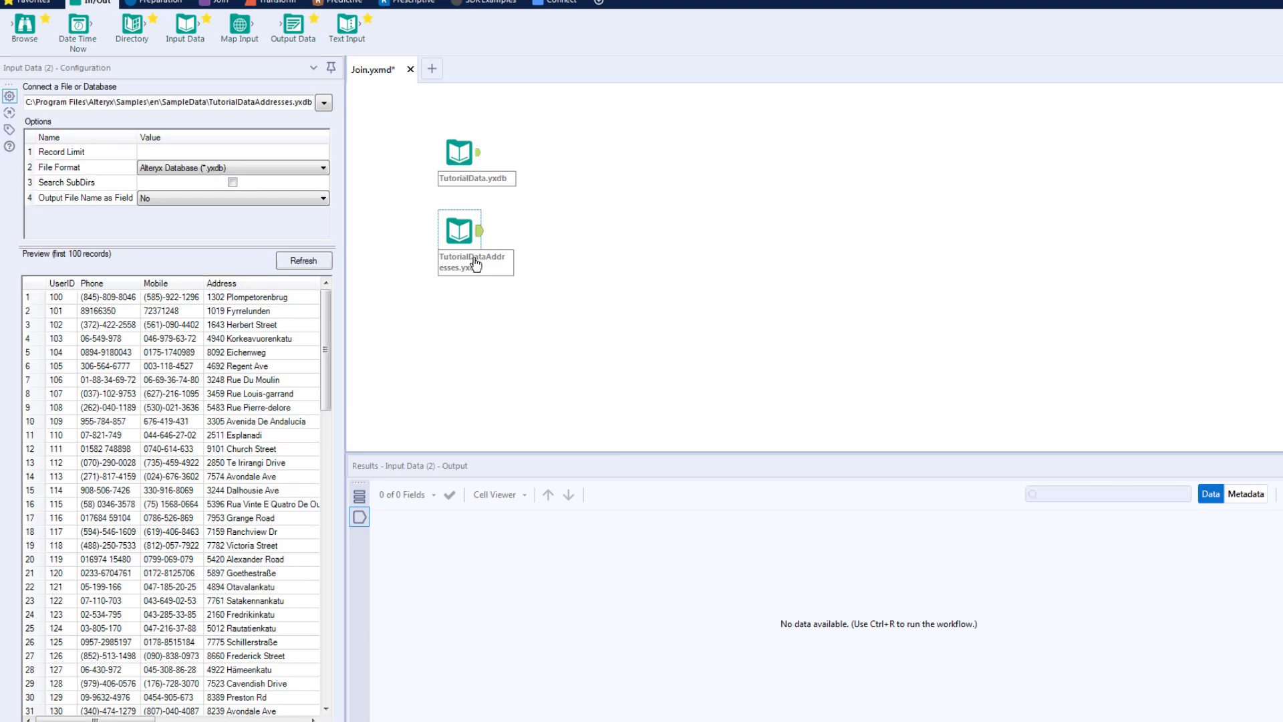
drag(102, 719, 260, 717)
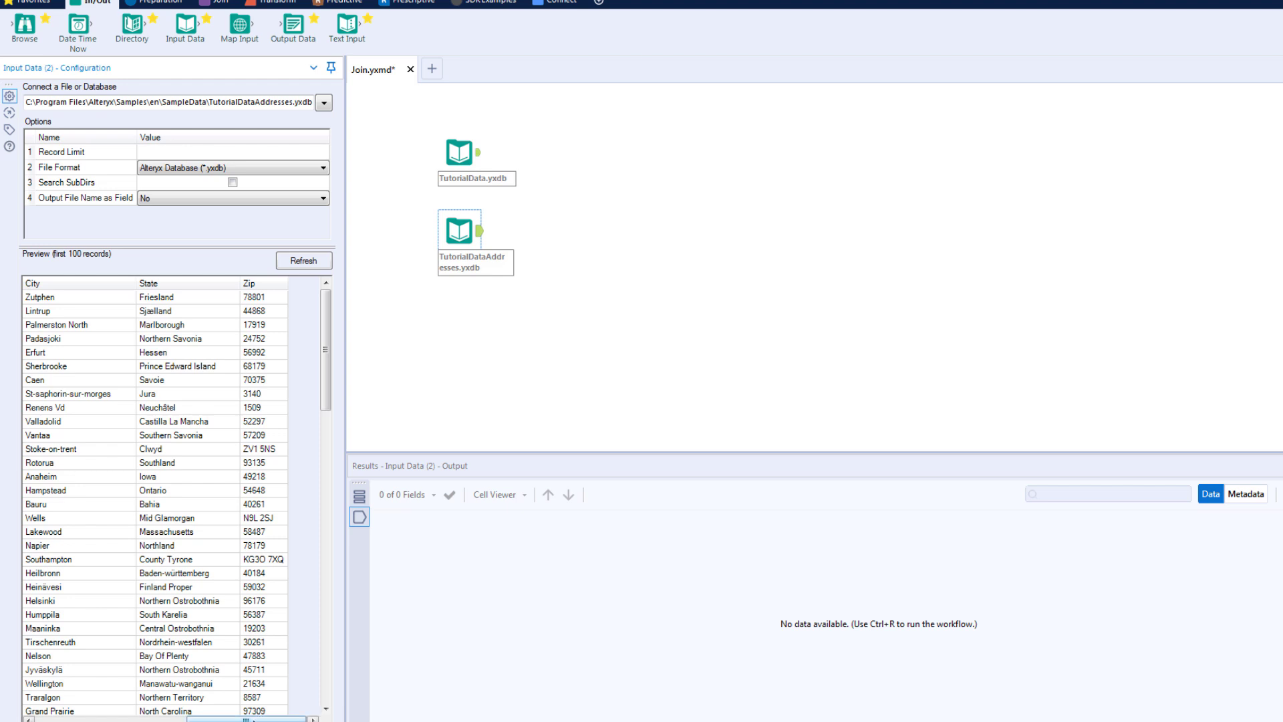
drag(247, 719, 95, 719)
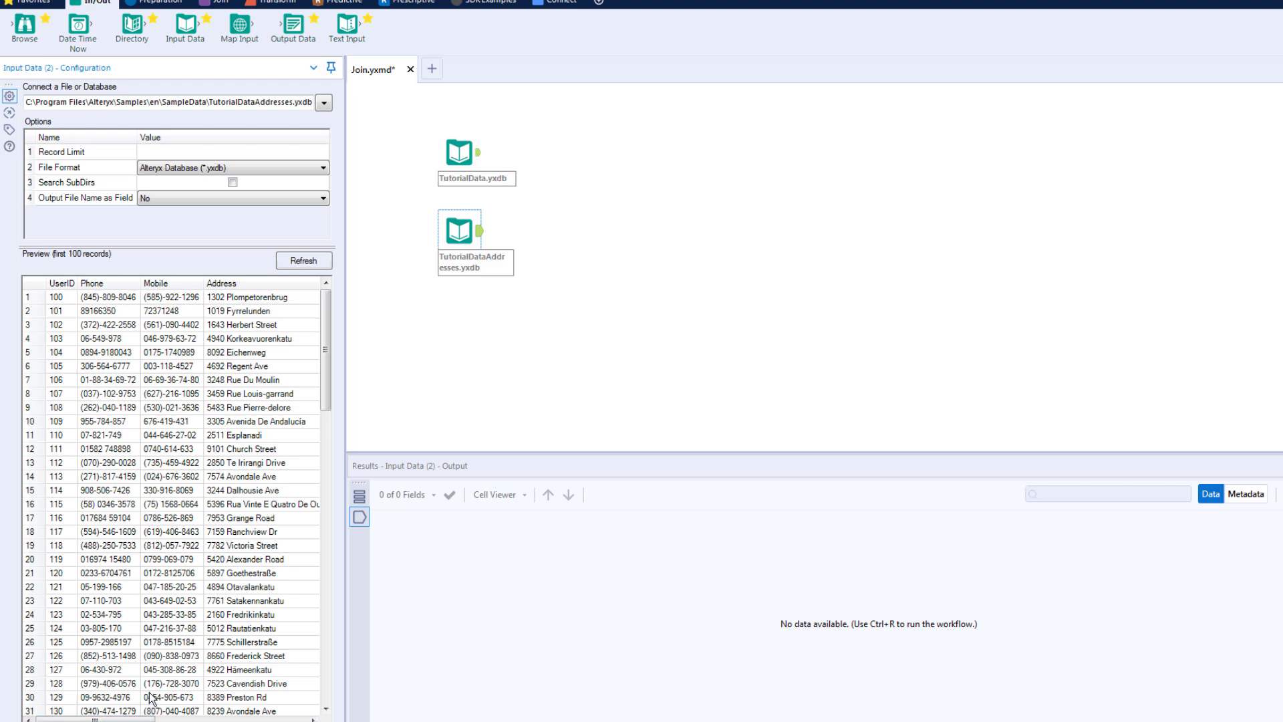
click(483, 156)
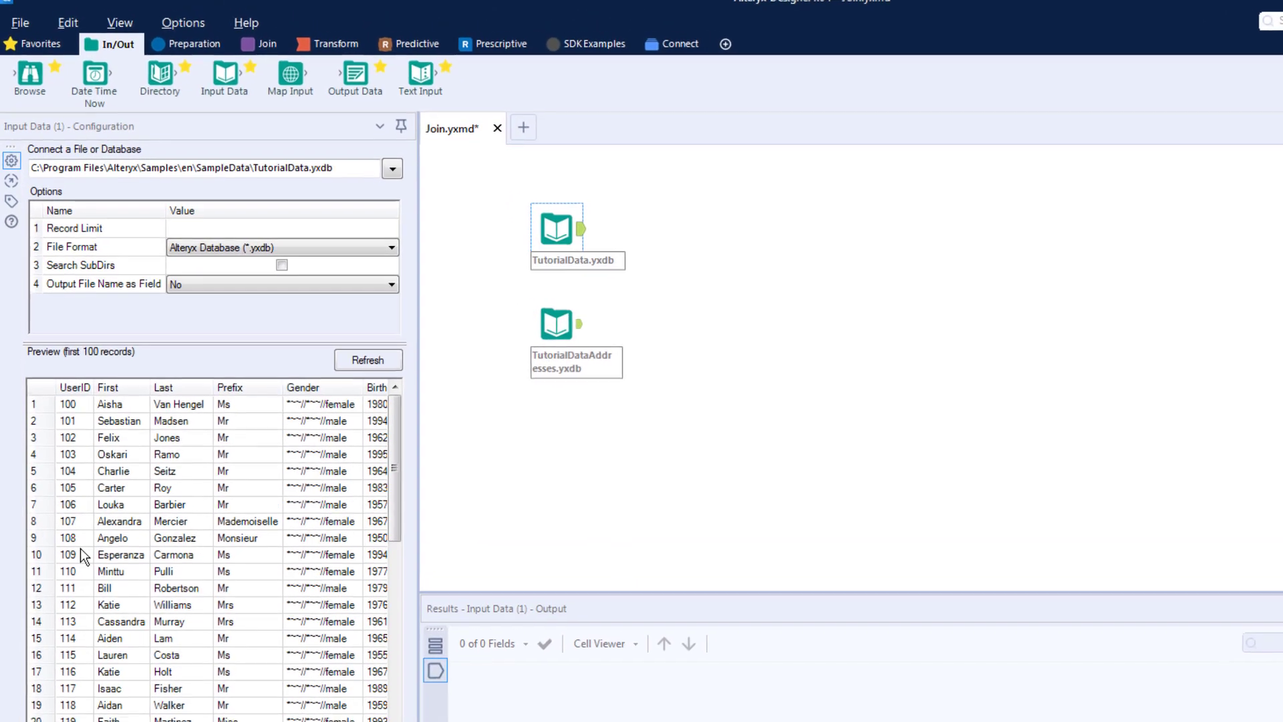
- Add a Join tool with TutorialData.yxdb feeding its left input and TutorialDataAddresses.yxdb its right input
click(264, 45)
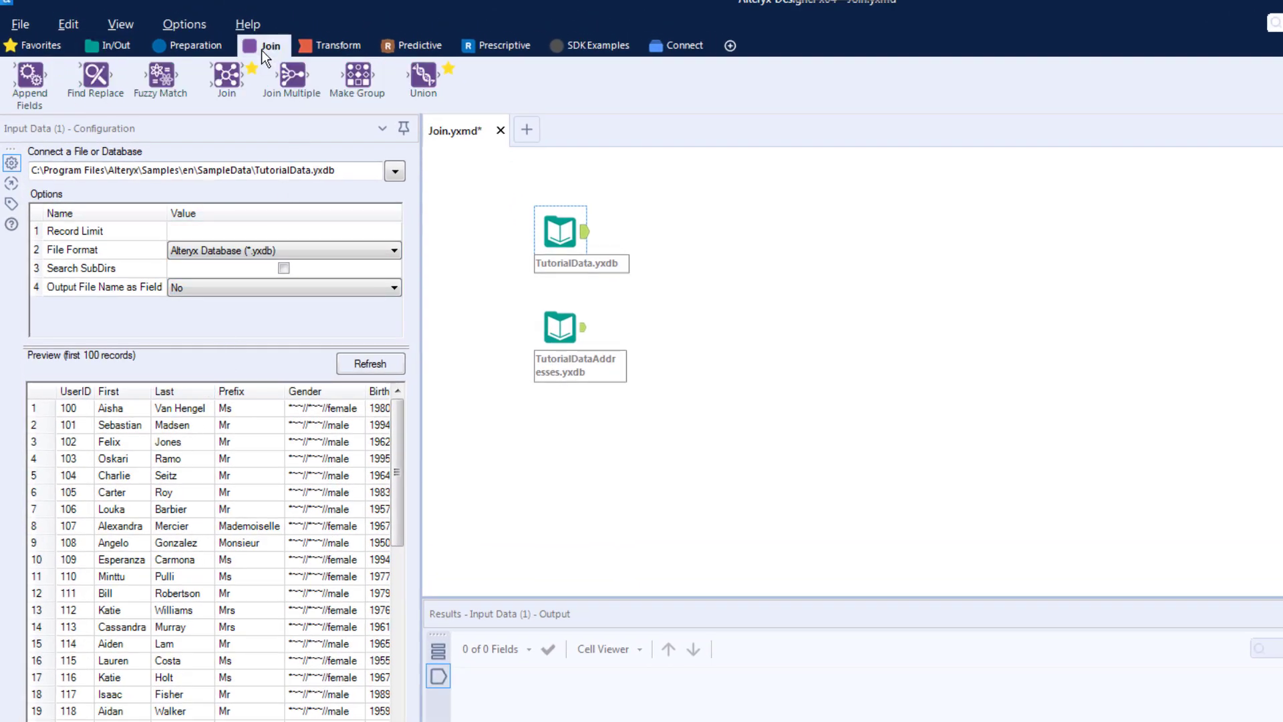
drag(231, 75, 665, 274)
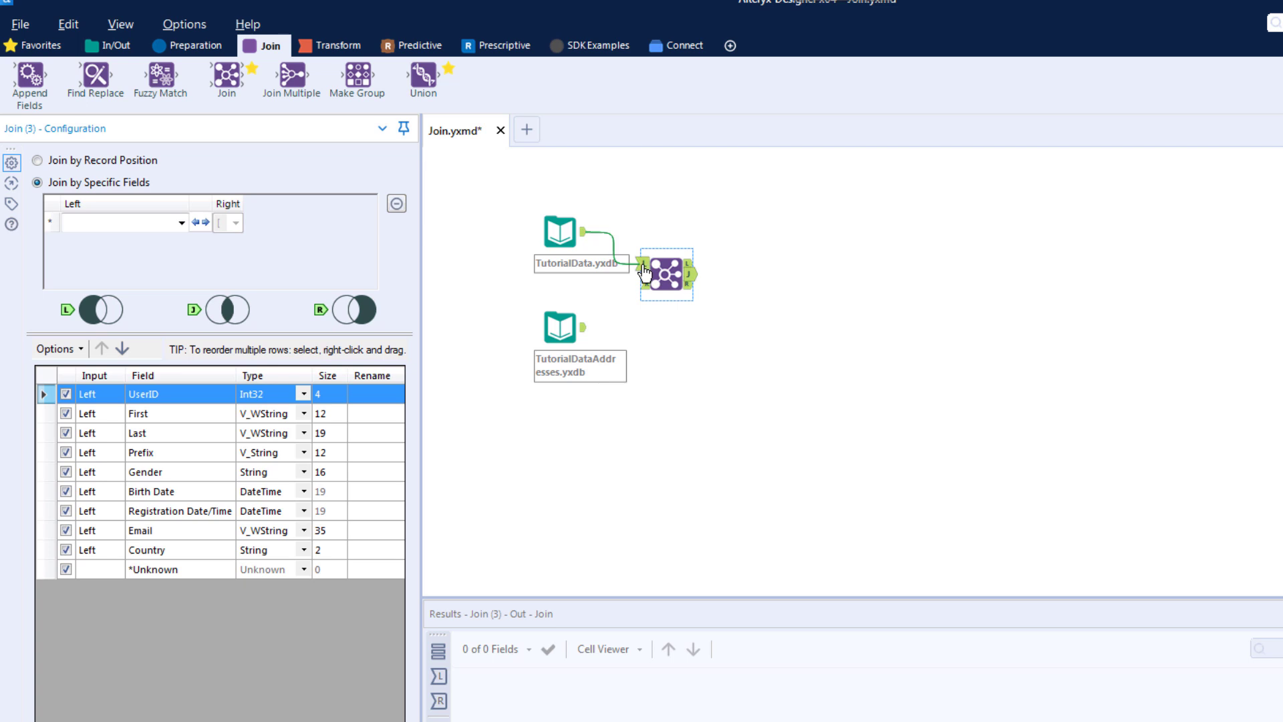
drag(585, 332, 645, 295)
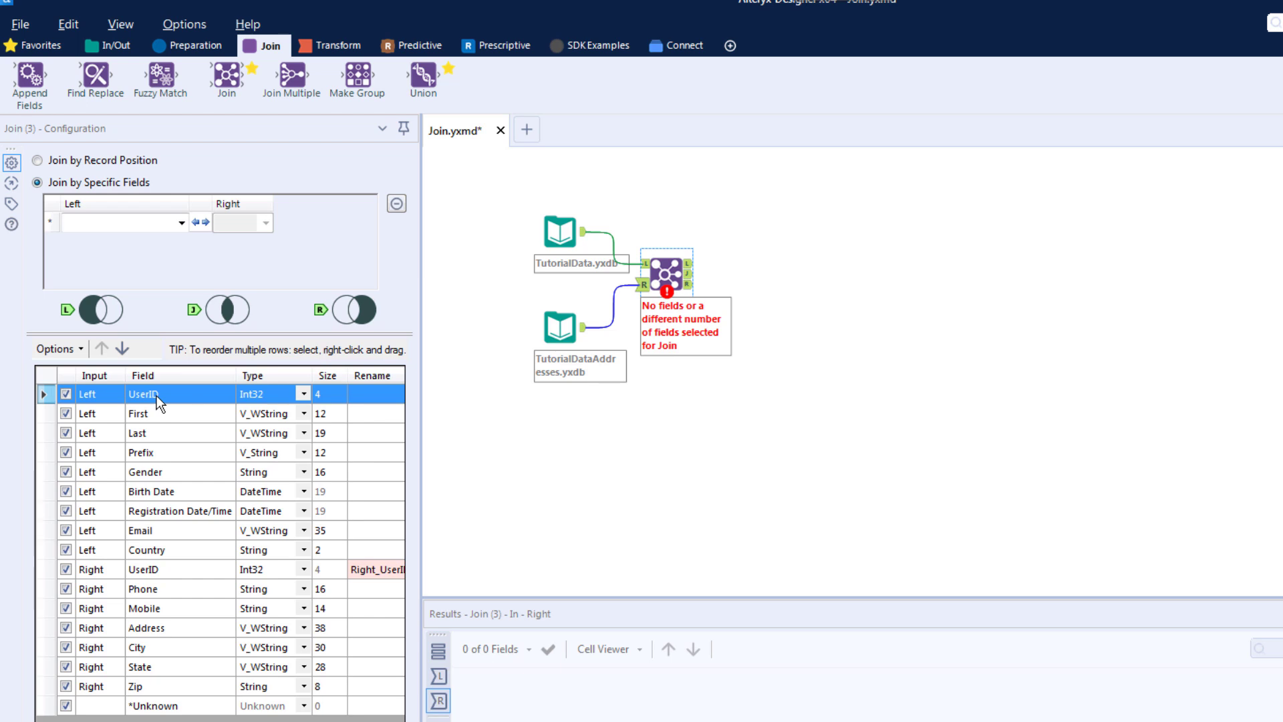
- Set the Join tool to match records on the UserID field of both inputs
click(166, 570)
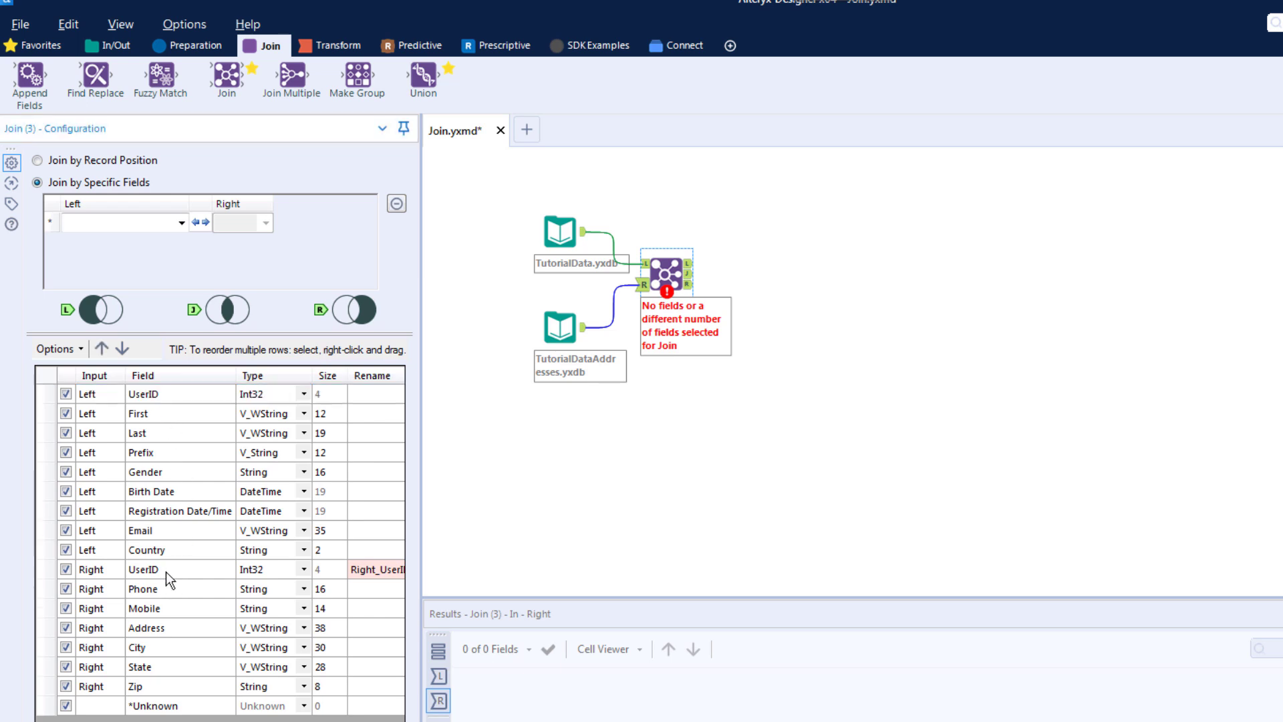
click(183, 394)
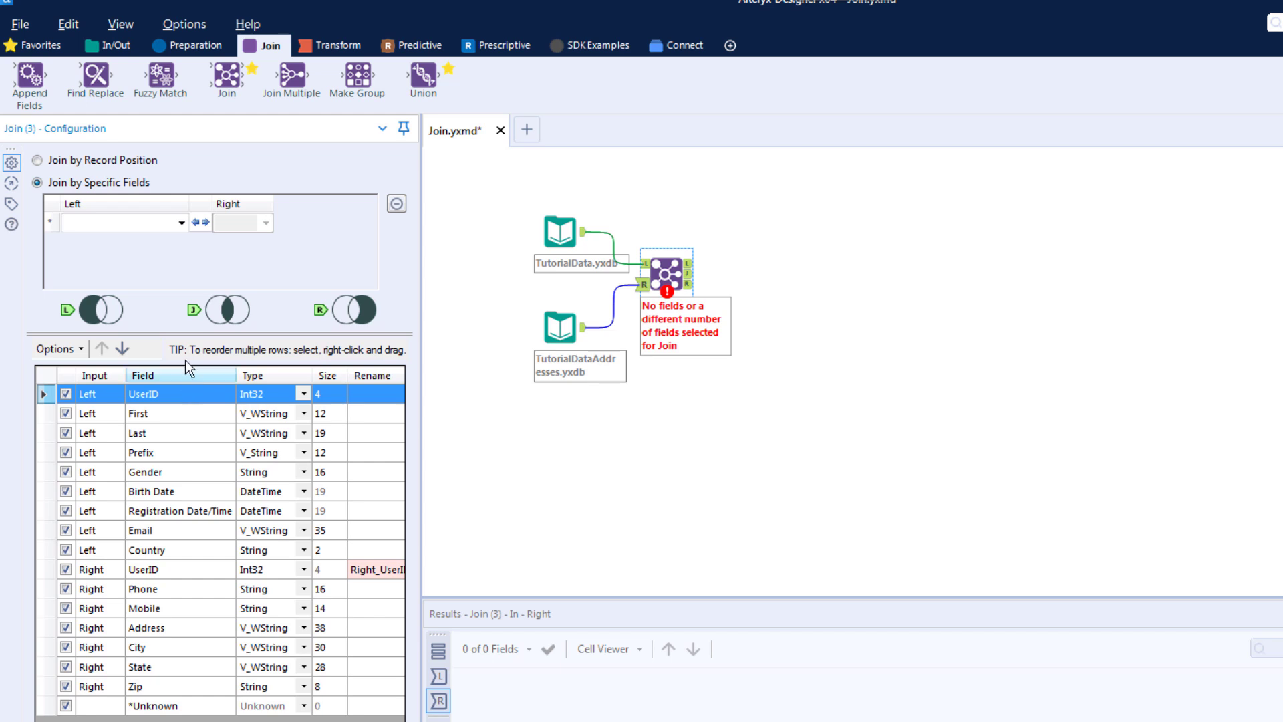
click(182, 223)
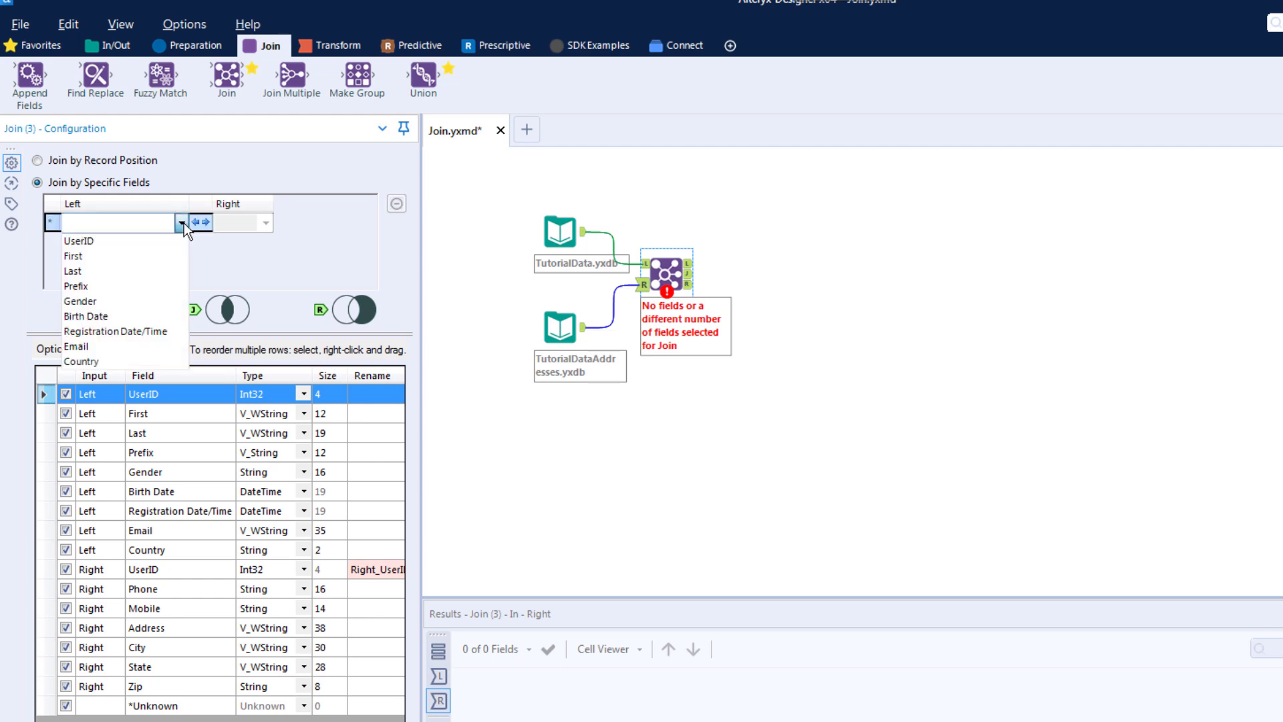
click(121, 242)
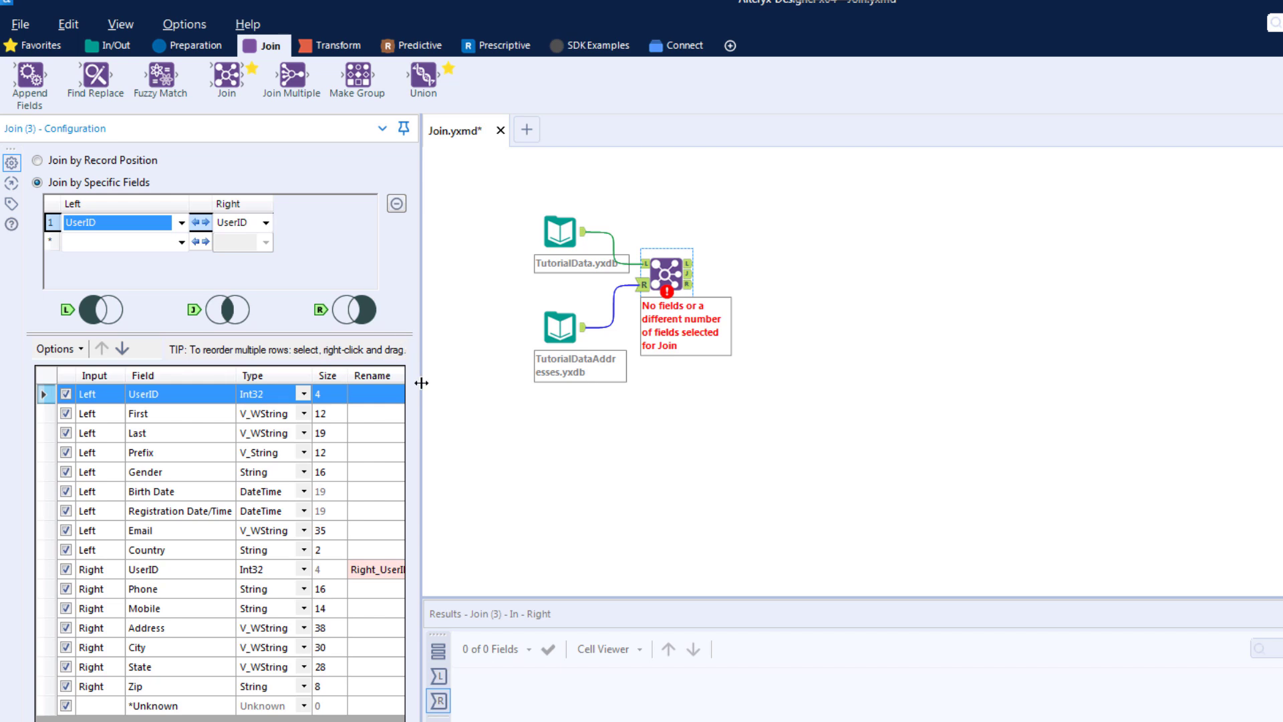
- Widen the Join configuration area and inspect the type, size, rename and description options of the left UserID field
drag(423, 380, 526, 386)
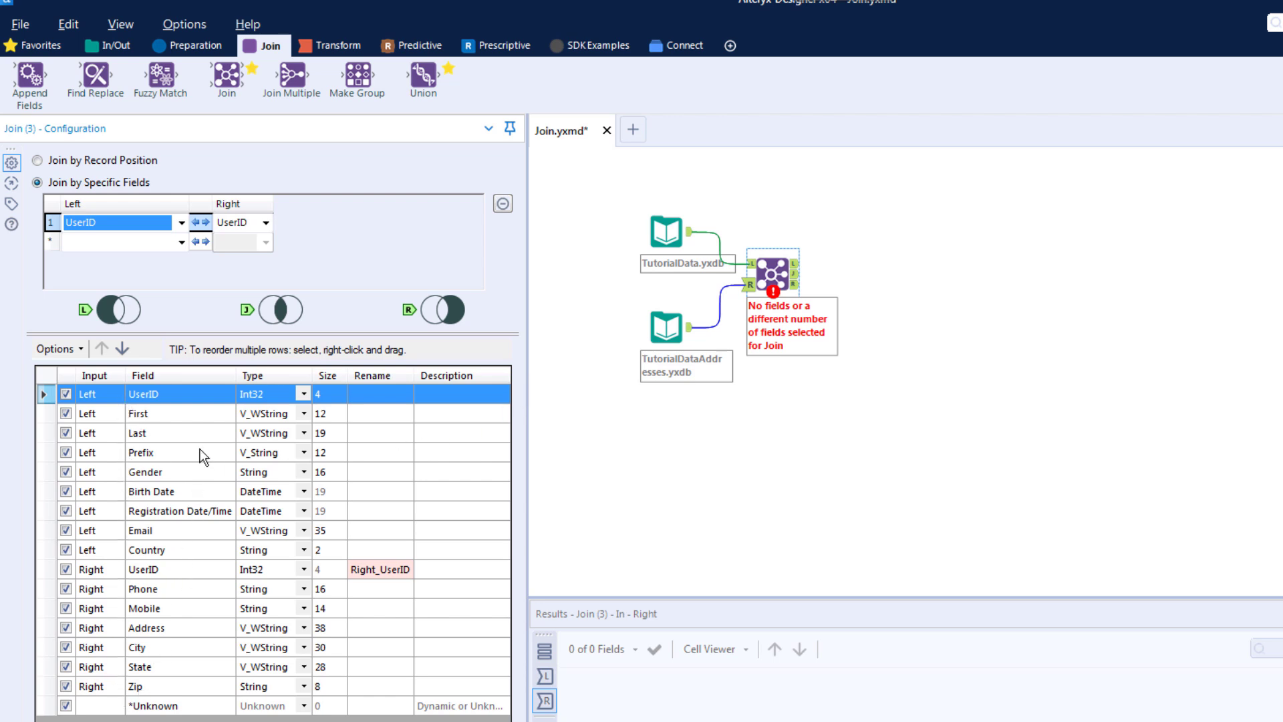
click(374, 392)
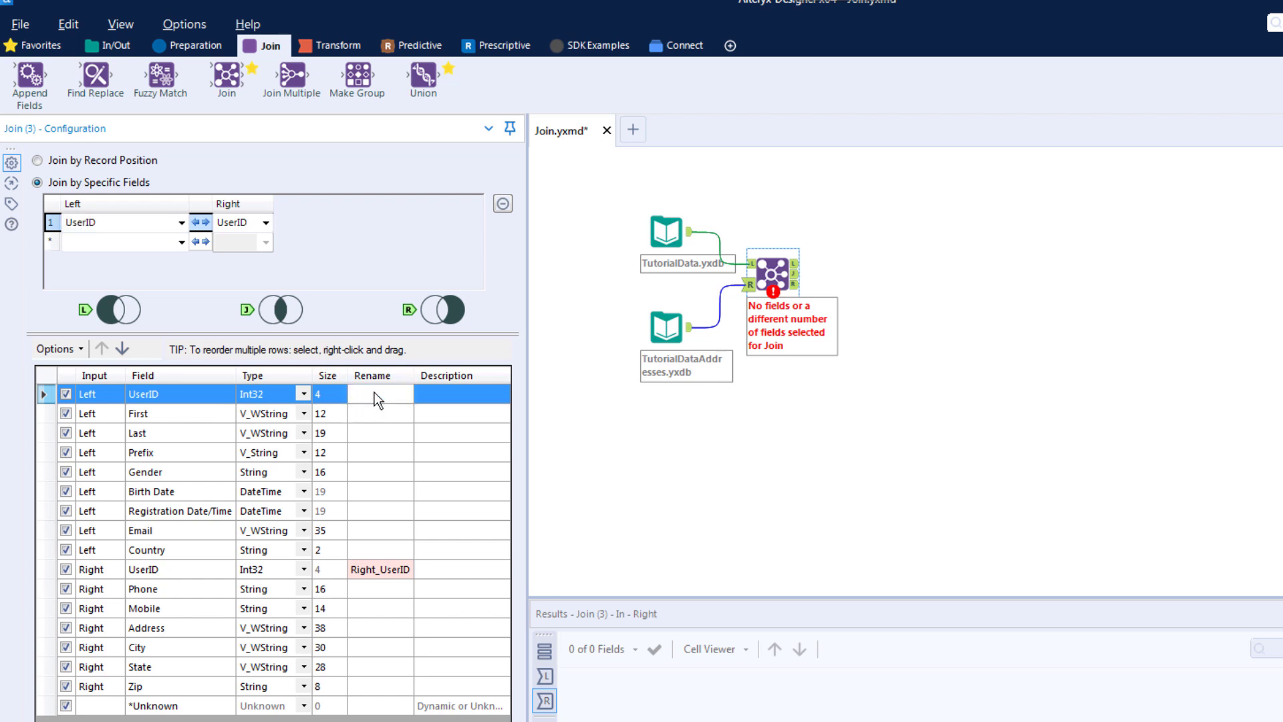
click(304, 395)
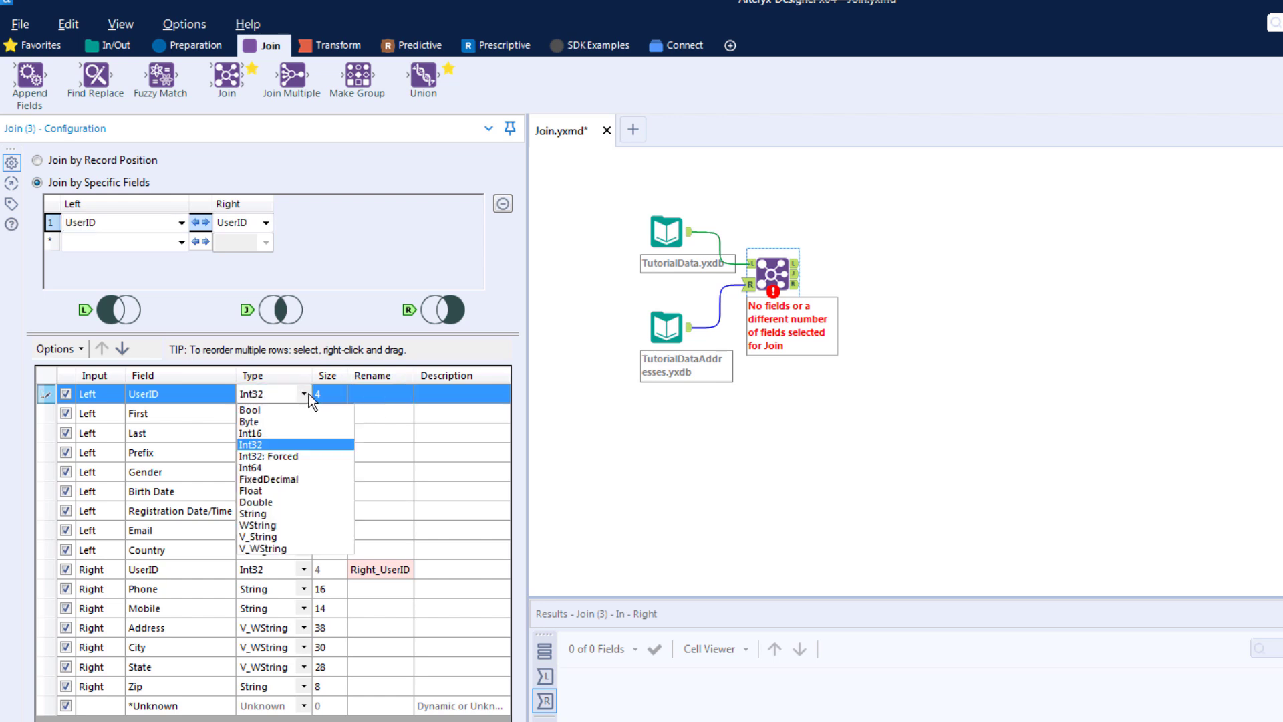
click(330, 395)
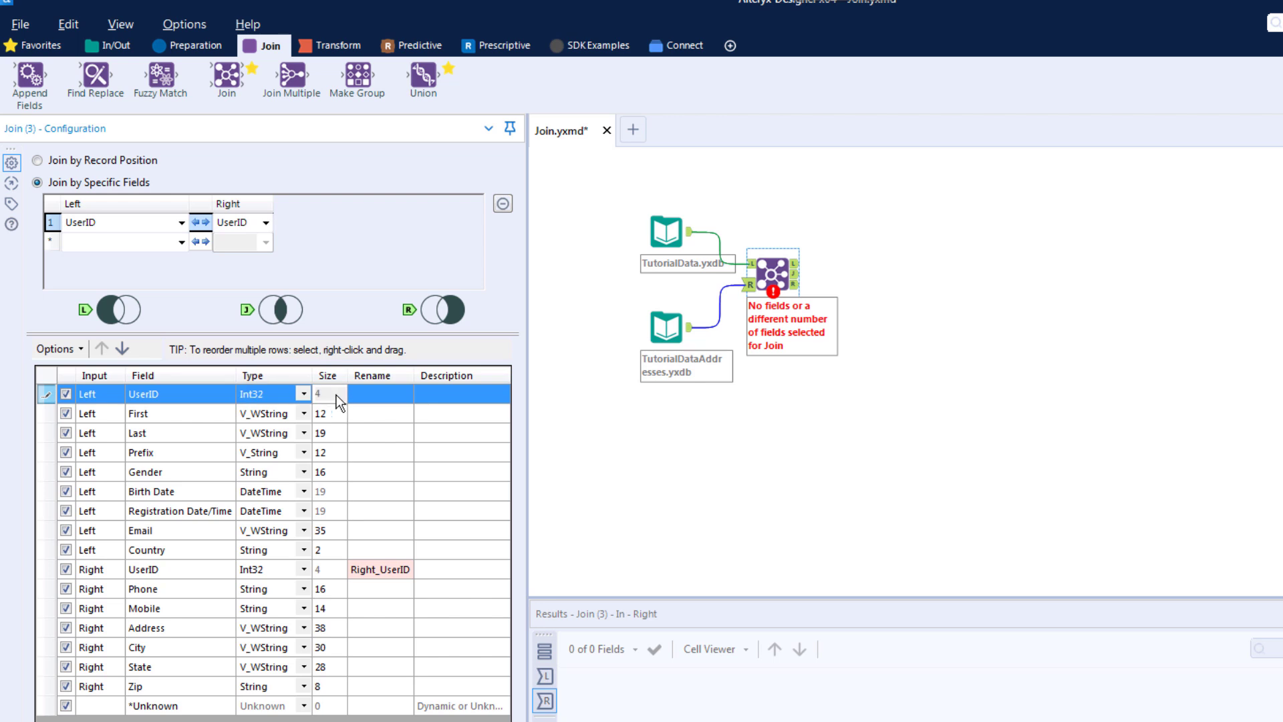
click(437, 398)
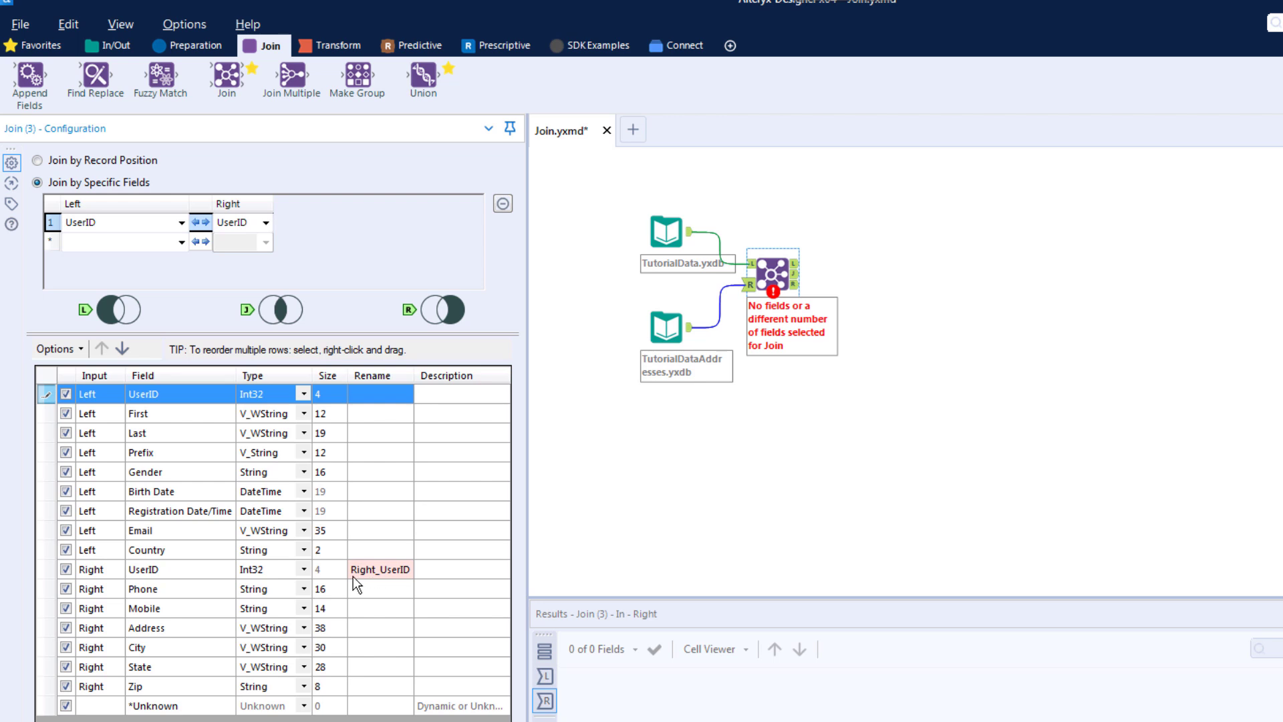
- Run the workflow and examine all columns of the Join tool's joined output
key(ctrl+r)
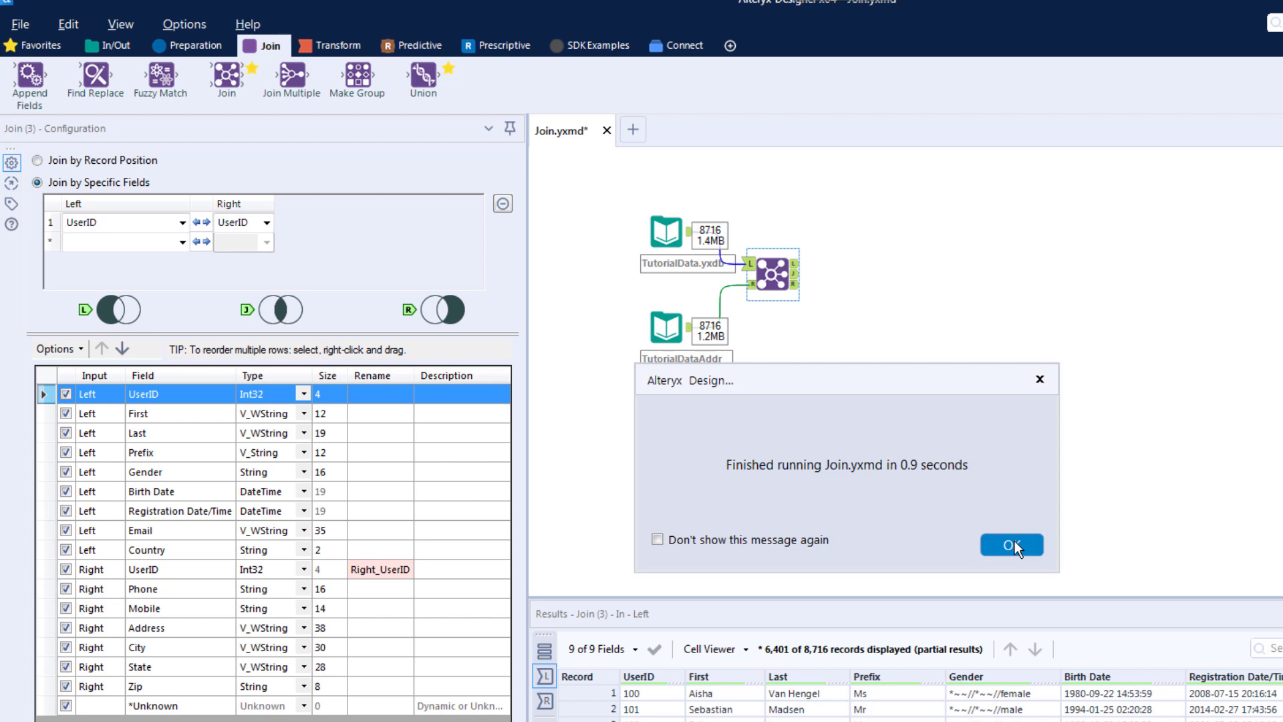
click(1014, 541)
click(794, 274)
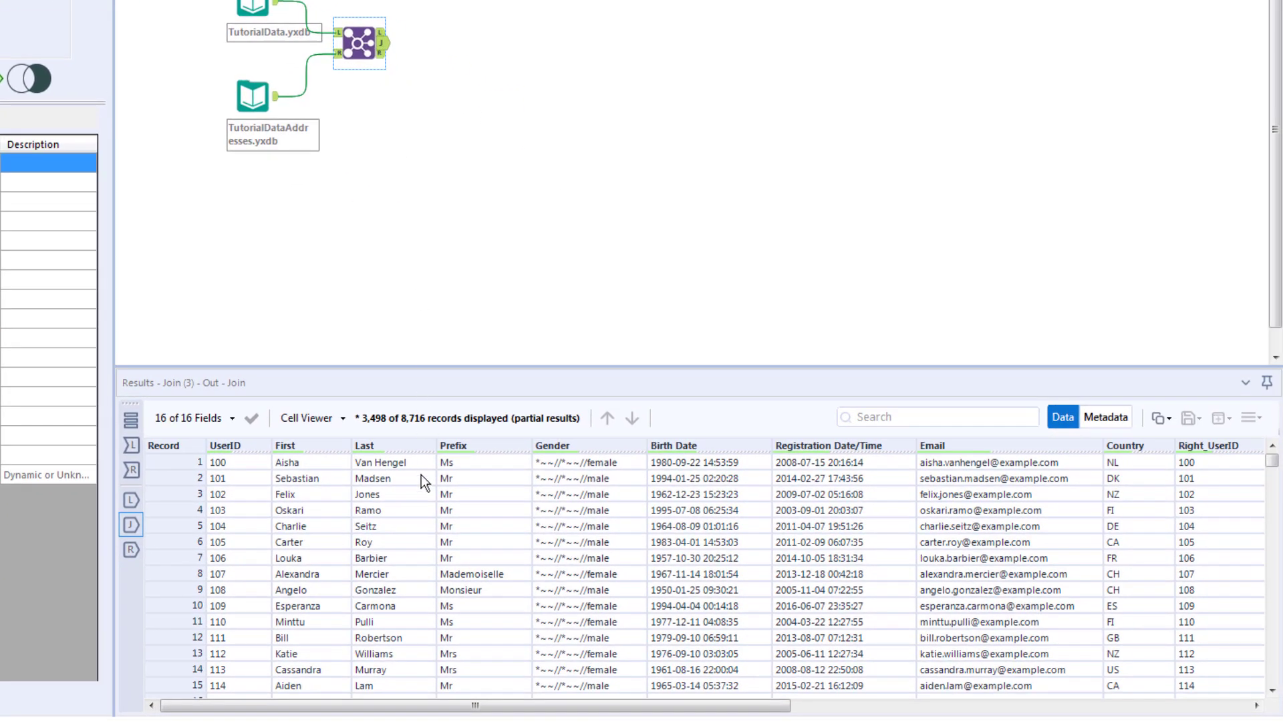
drag(367, 707, 827, 714)
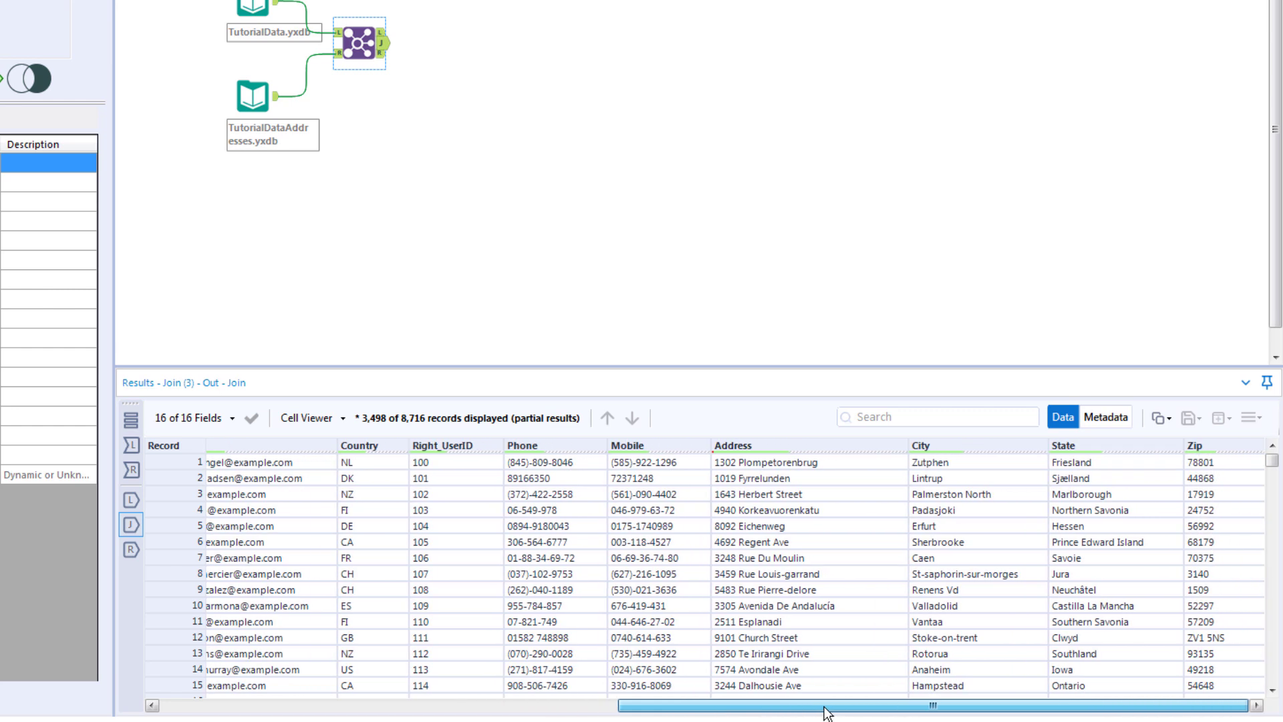
drag(827, 713, 371, 714)
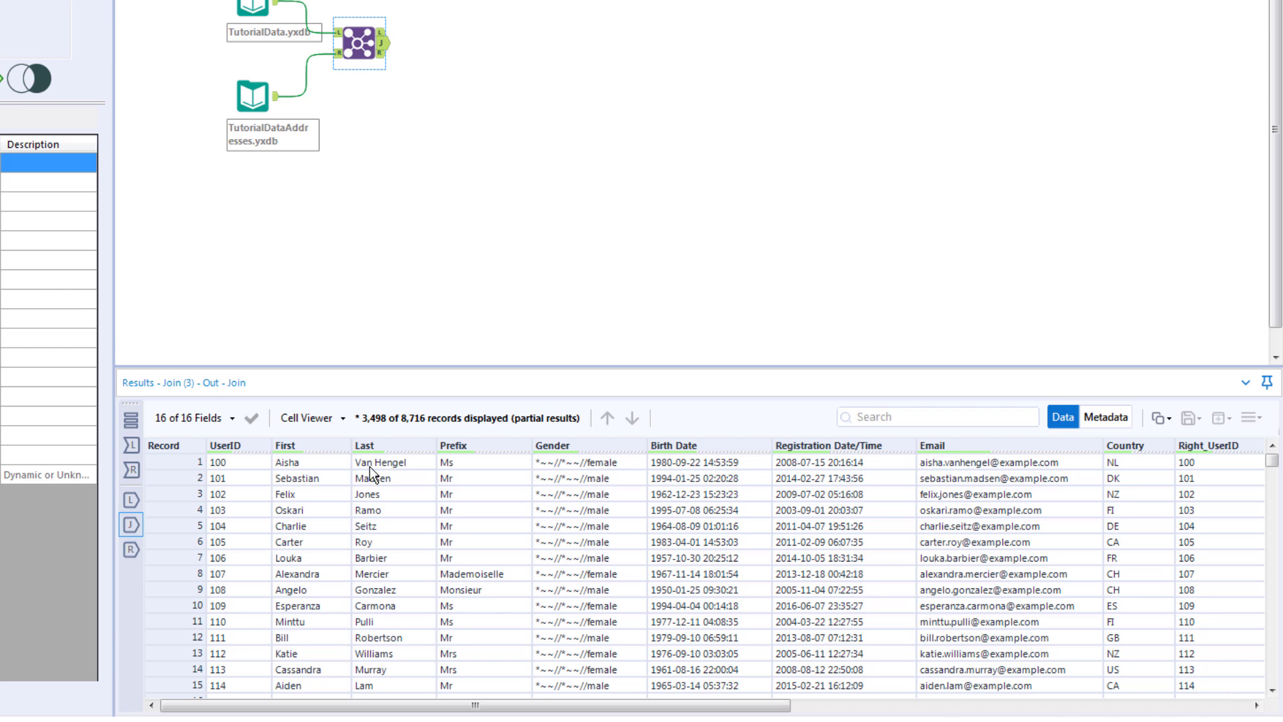
drag(476, 706, 792, 705)
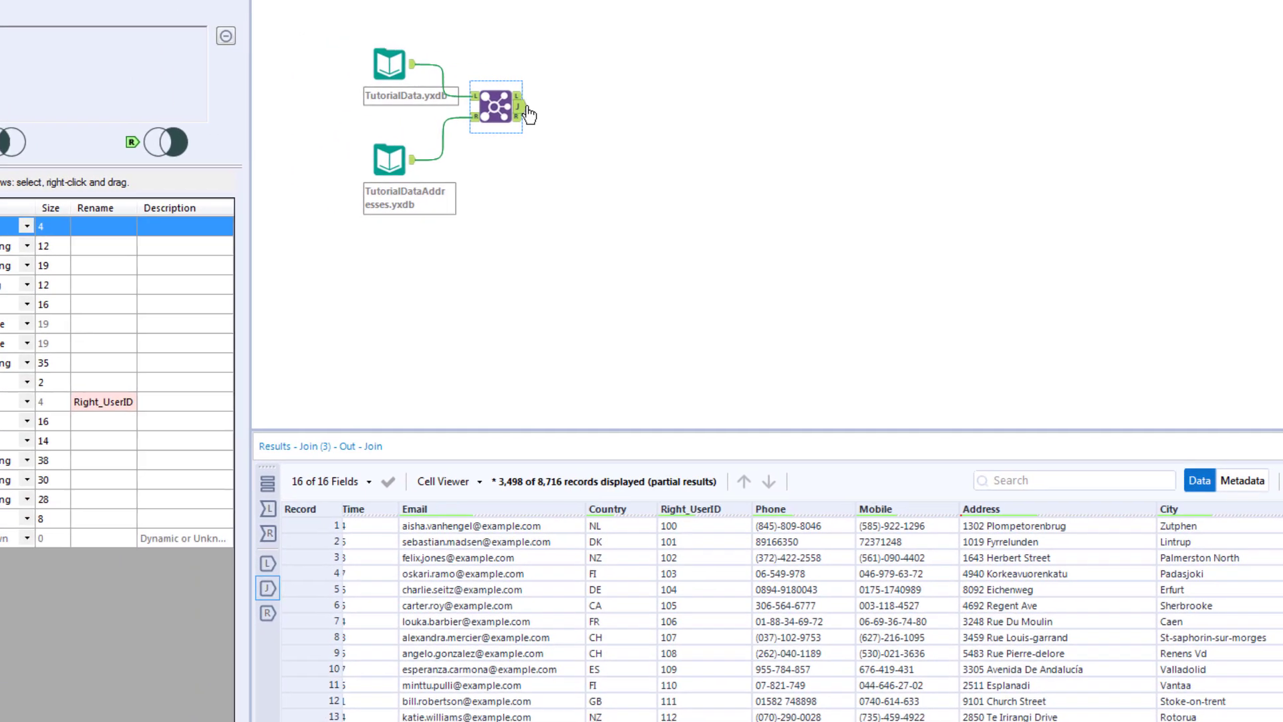
- Check the Join tool's unmatched left and right outputs and return to the joined output
click(527, 100)
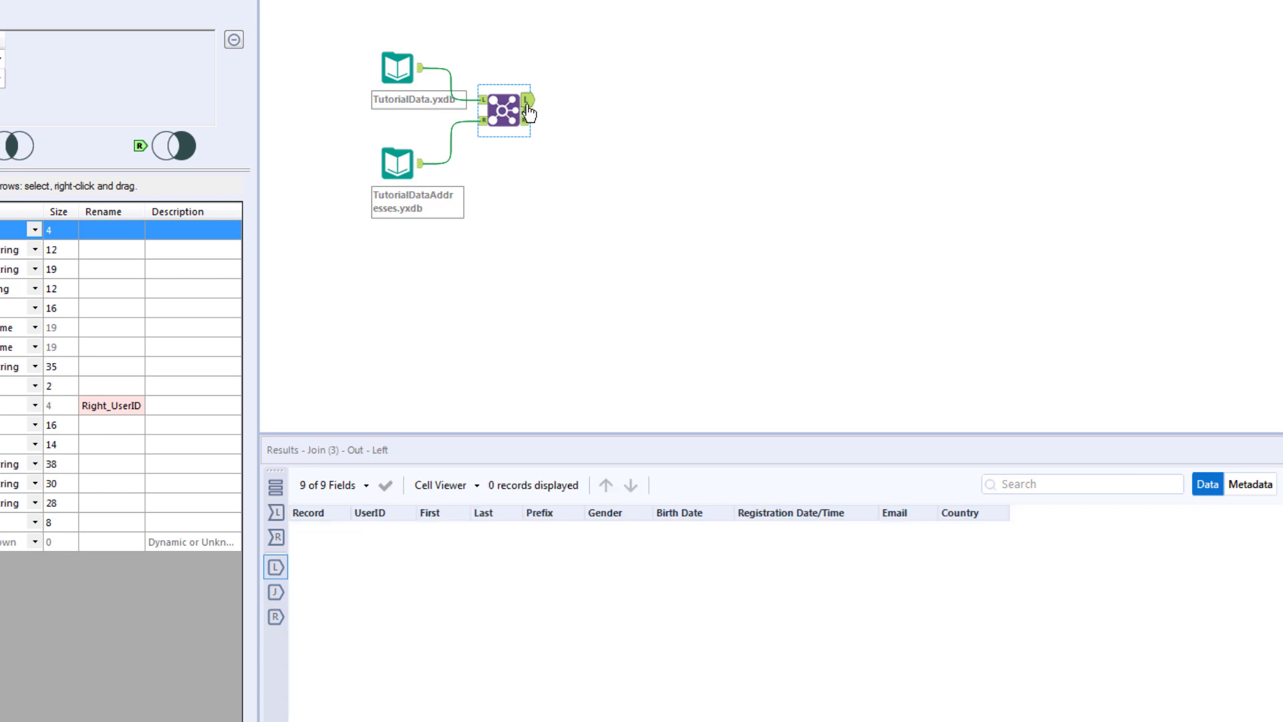
click(527, 121)
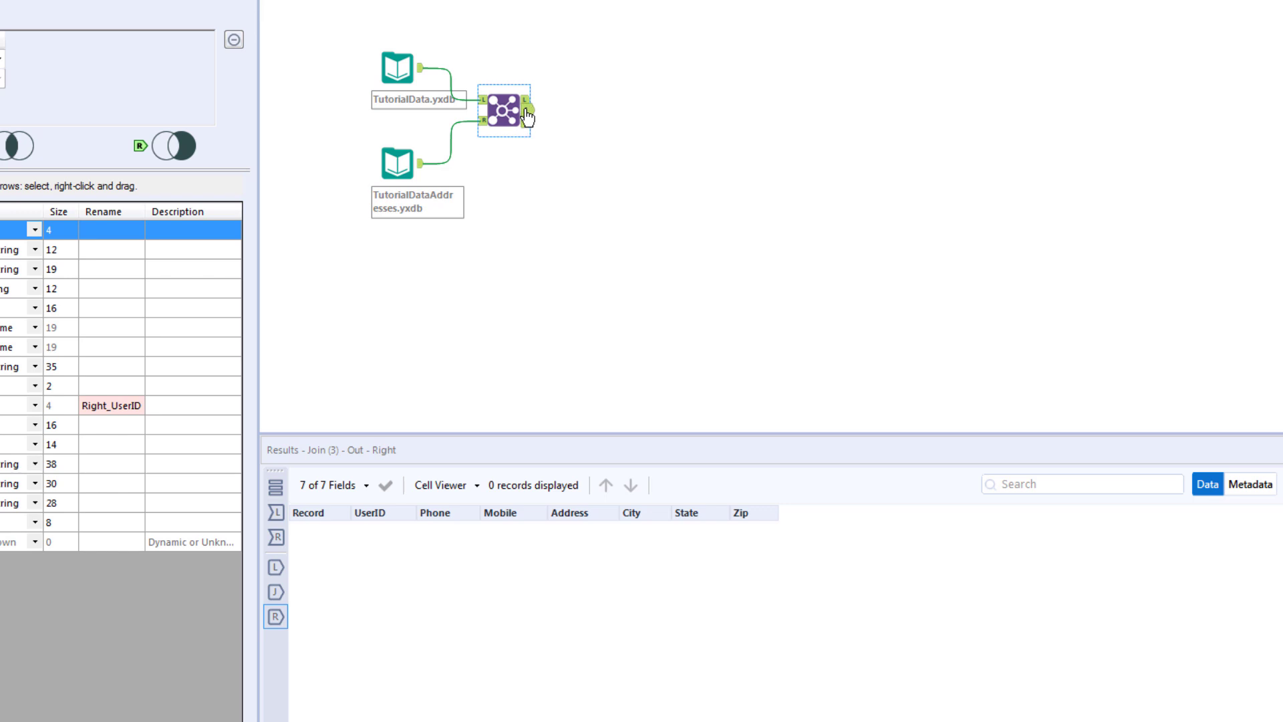
click(527, 115)
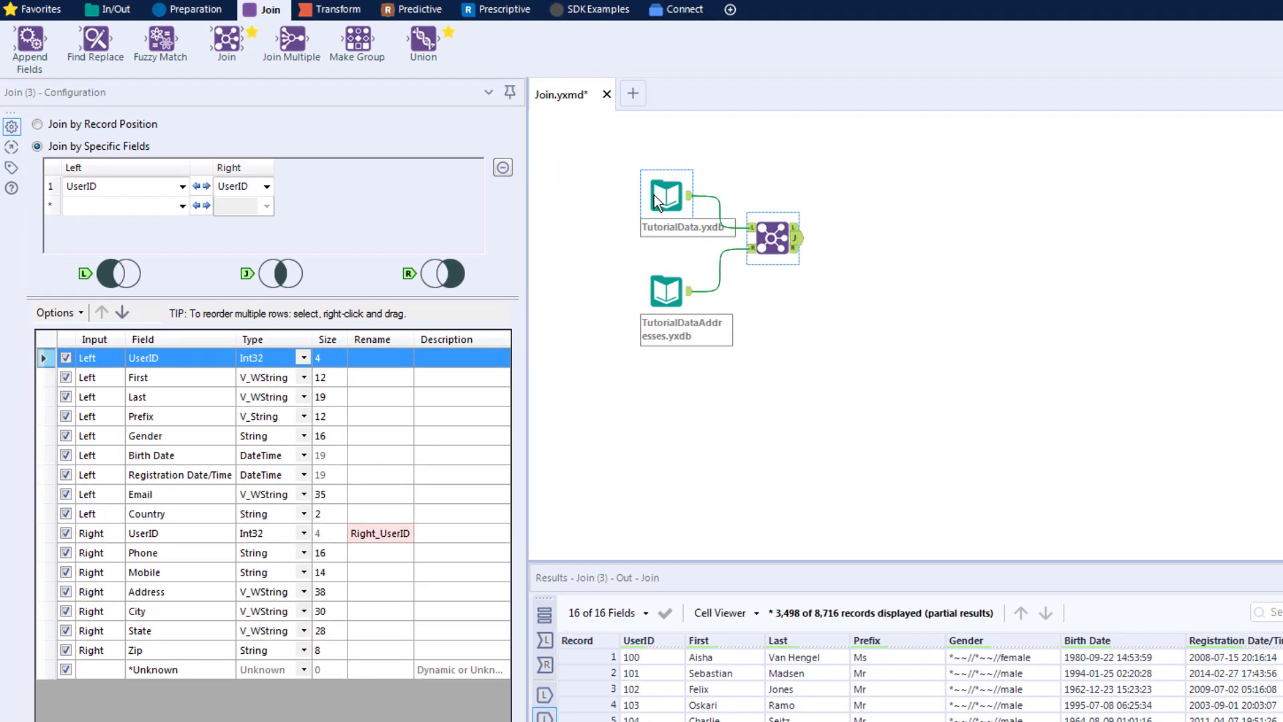
- Duplicate both input tools and their connected Join tool, placing the copy below the original on the canvas
drag(625, 160, 827, 330)
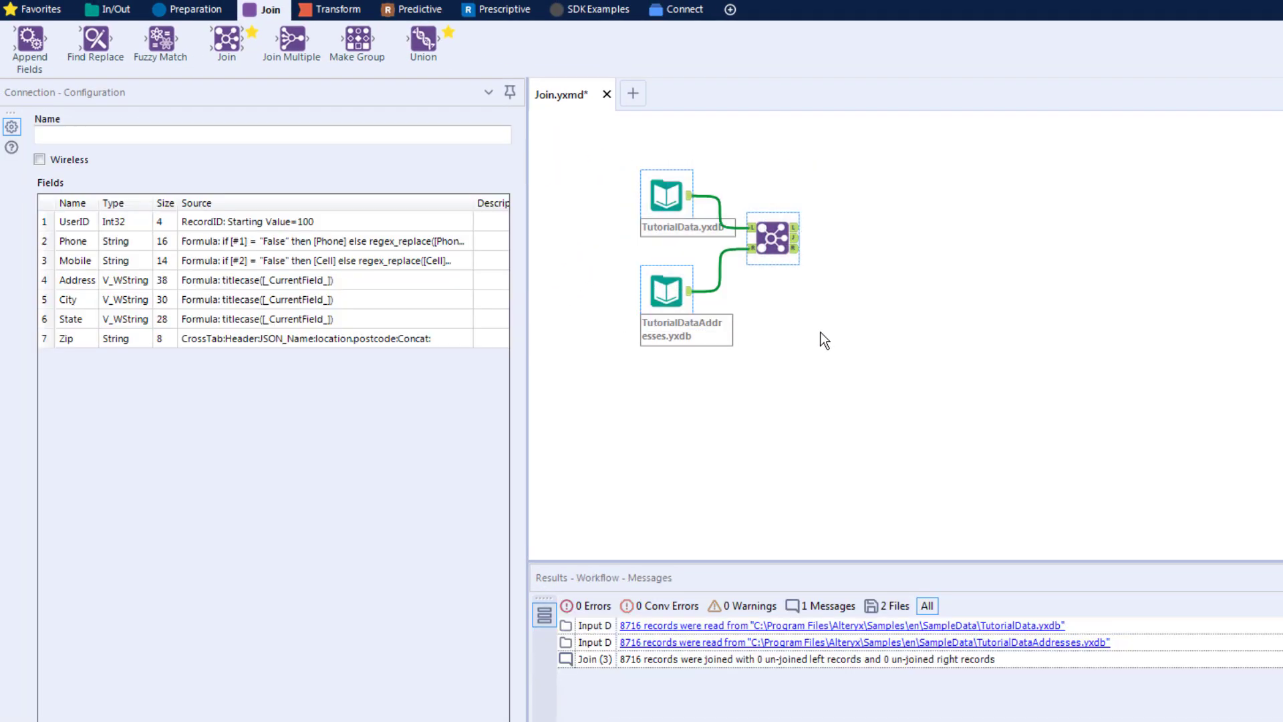
click(653, 380)
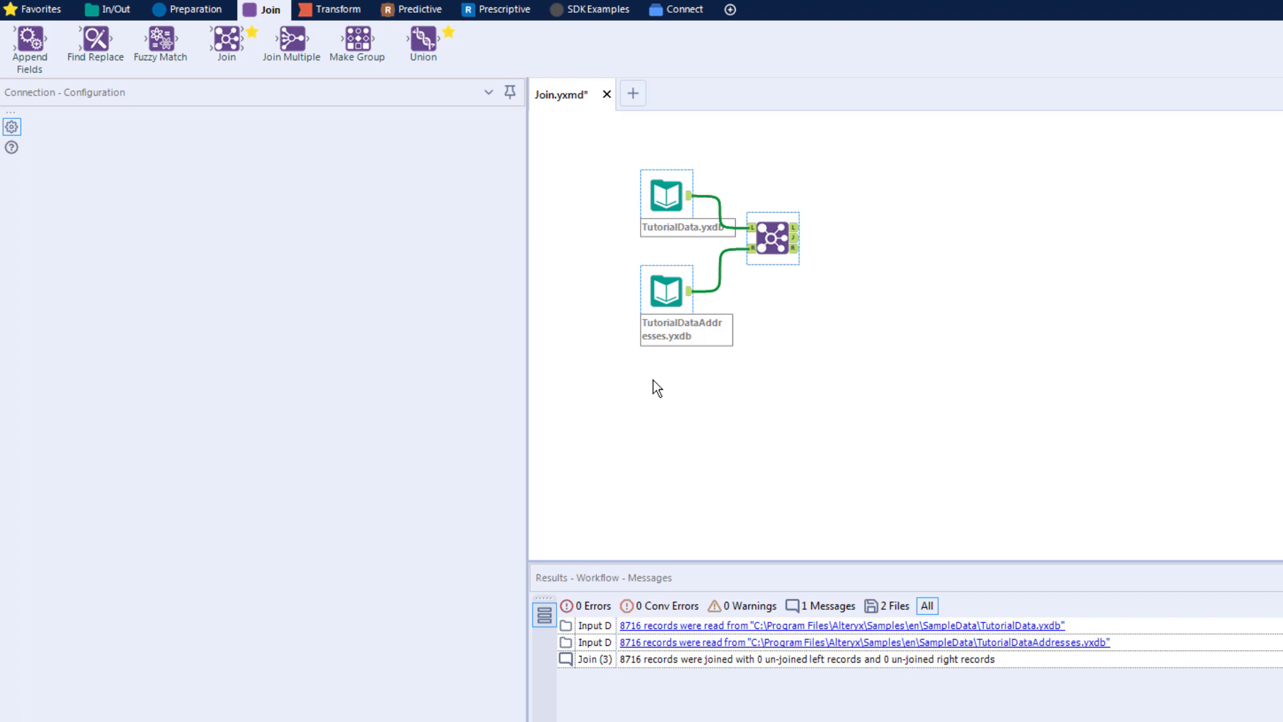
key(ctrl+c)
key(ctrl+v)
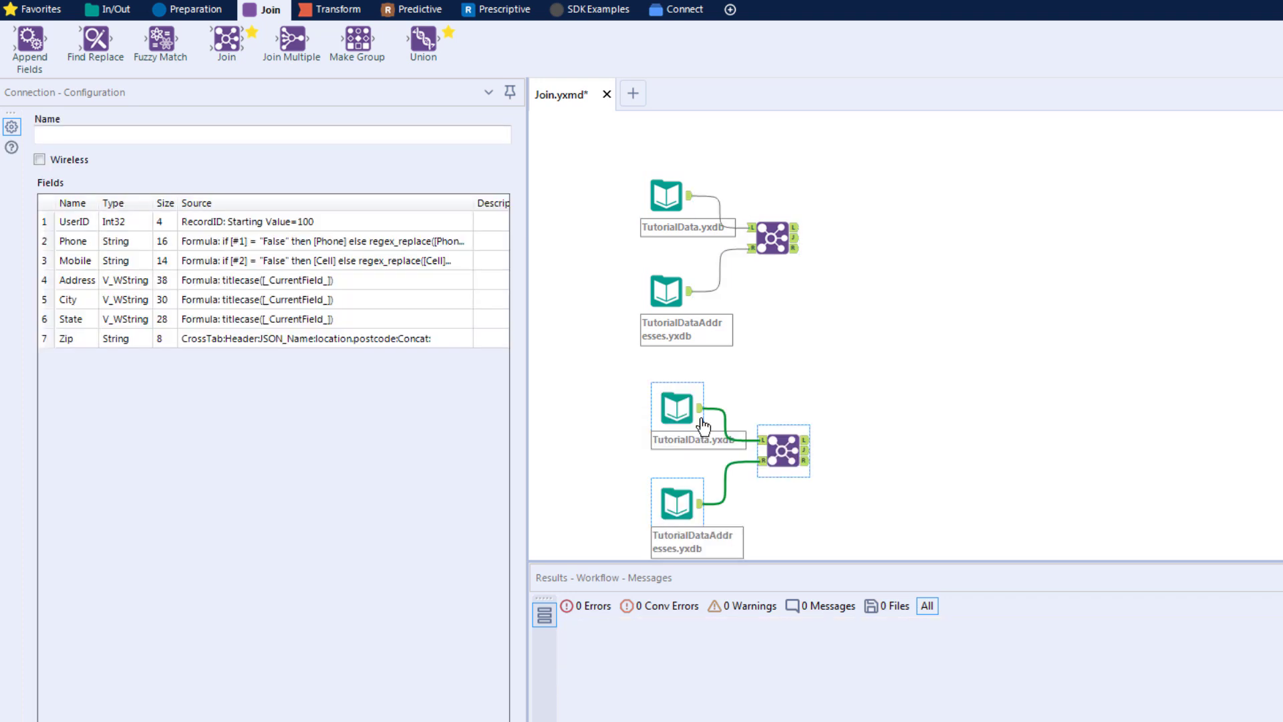
- Insert a Filter between the copied TutorialDataAddresses.yxdb input and its Join, with the basic condition UserID < 8000
click(197, 9)
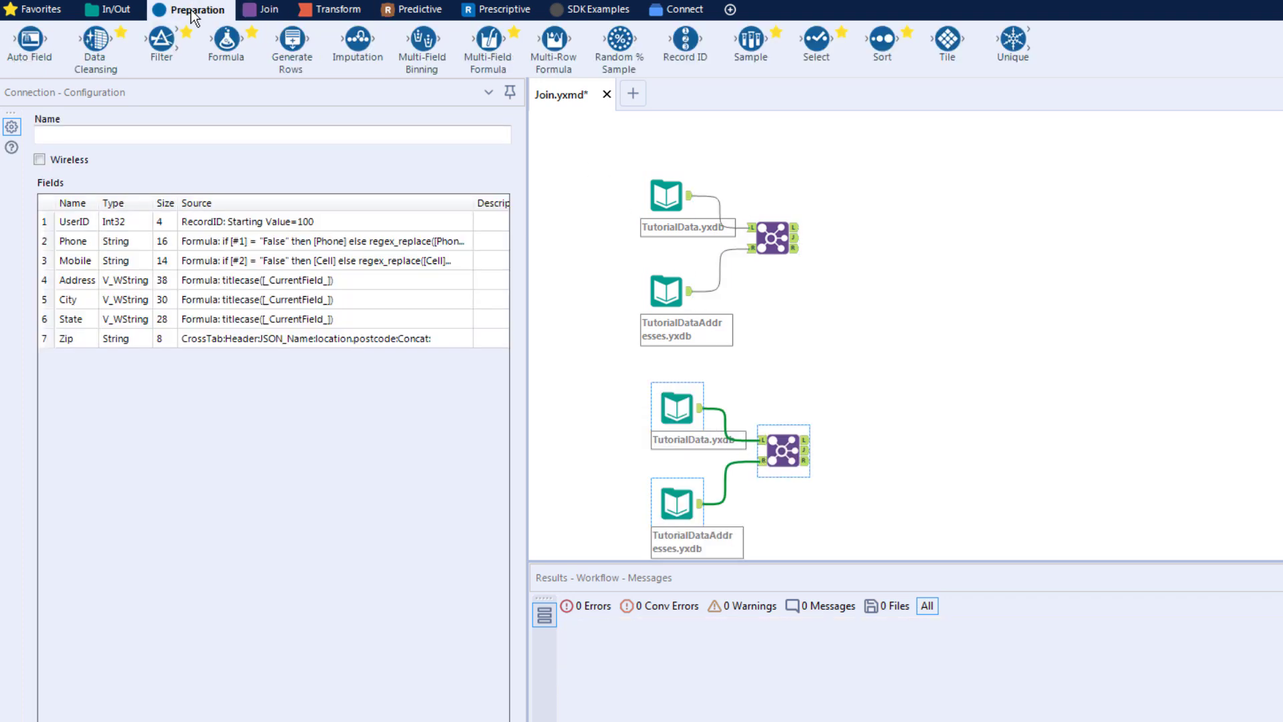
drag(161, 38, 730, 477)
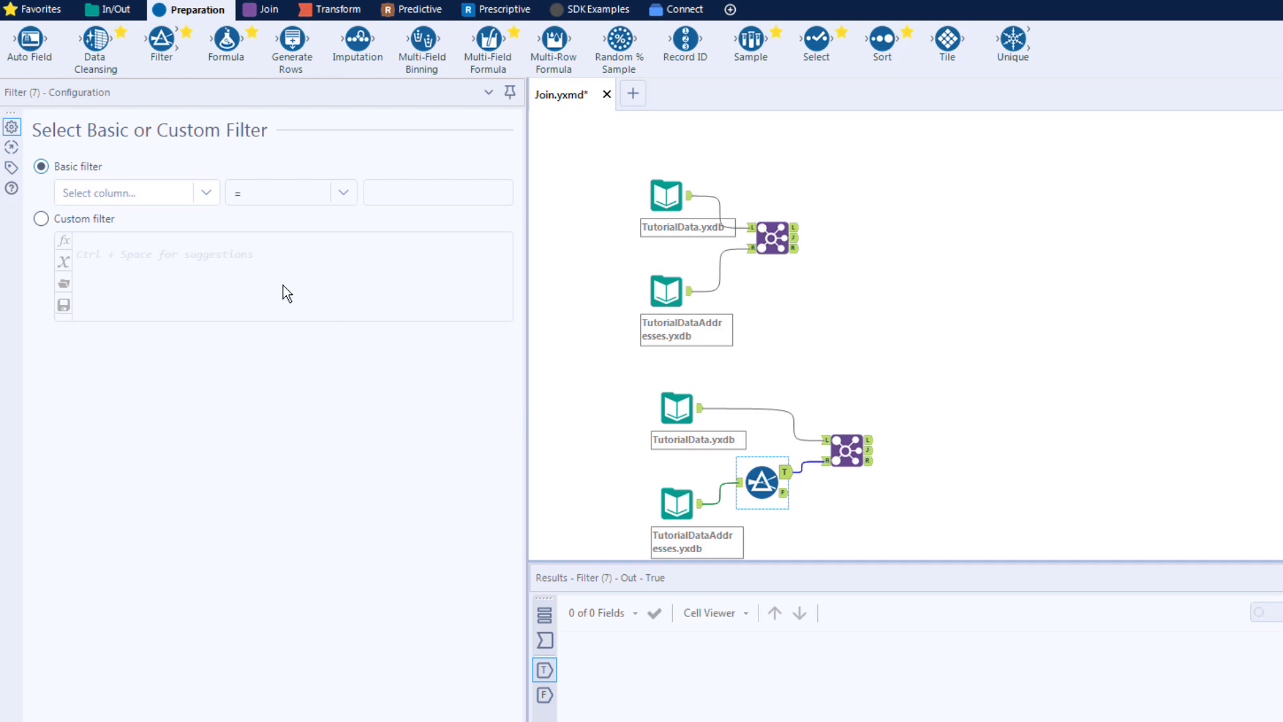
click(206, 192)
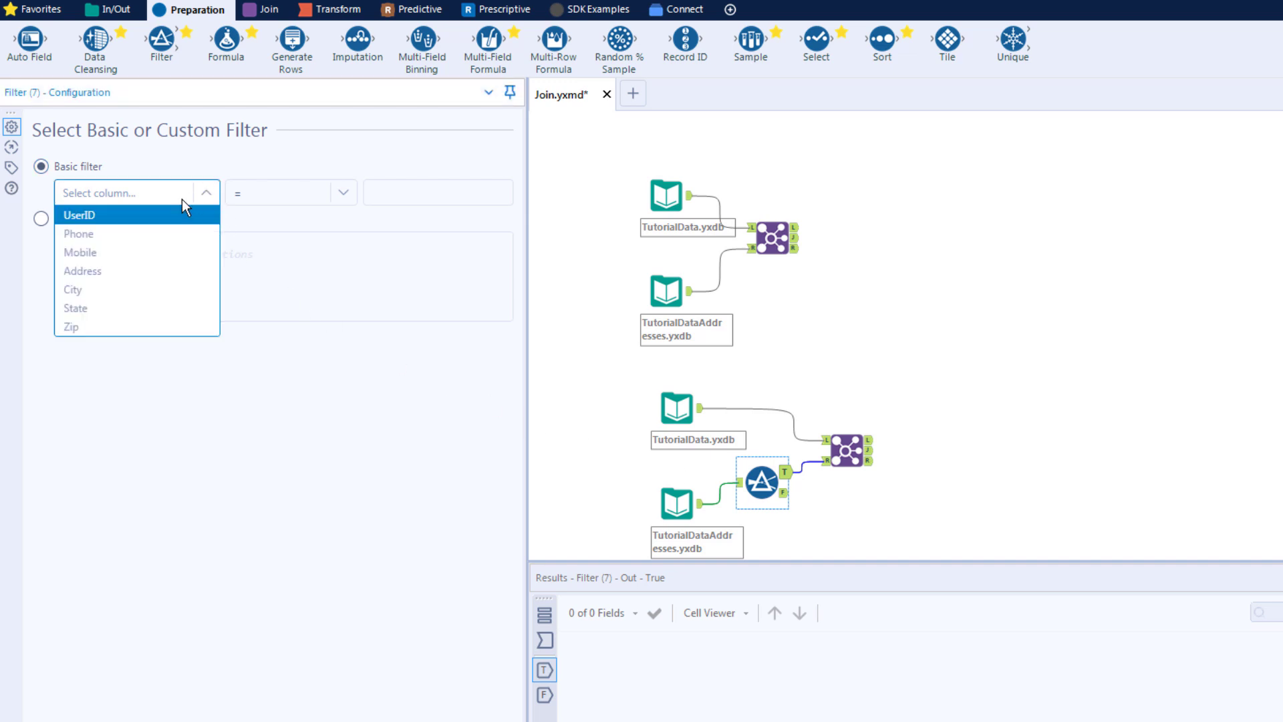
click(138, 217)
click(343, 194)
click(286, 253)
click(417, 198)
text(8000)
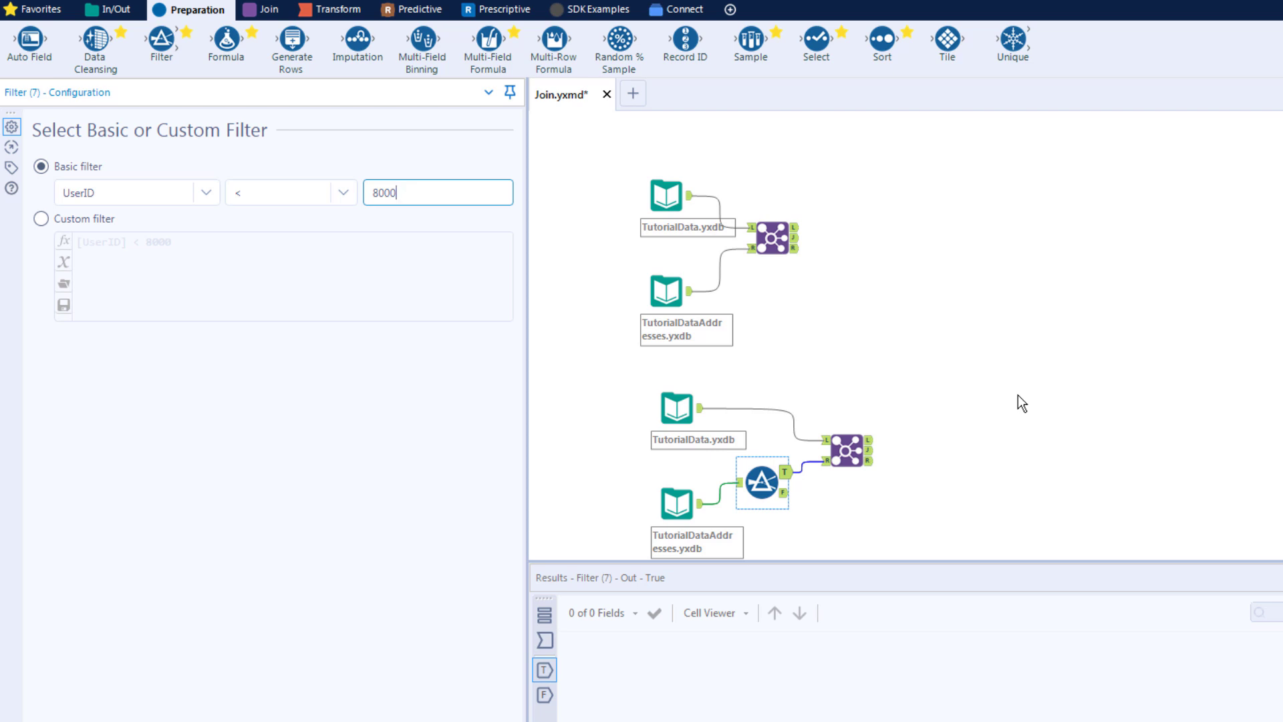
- Exclude the left Prefix, Gender, Birth Date, Registration Date/Time and Email fields and the right Phone and Mobile fields from the lower Join
click(847, 448)
click(849, 447)
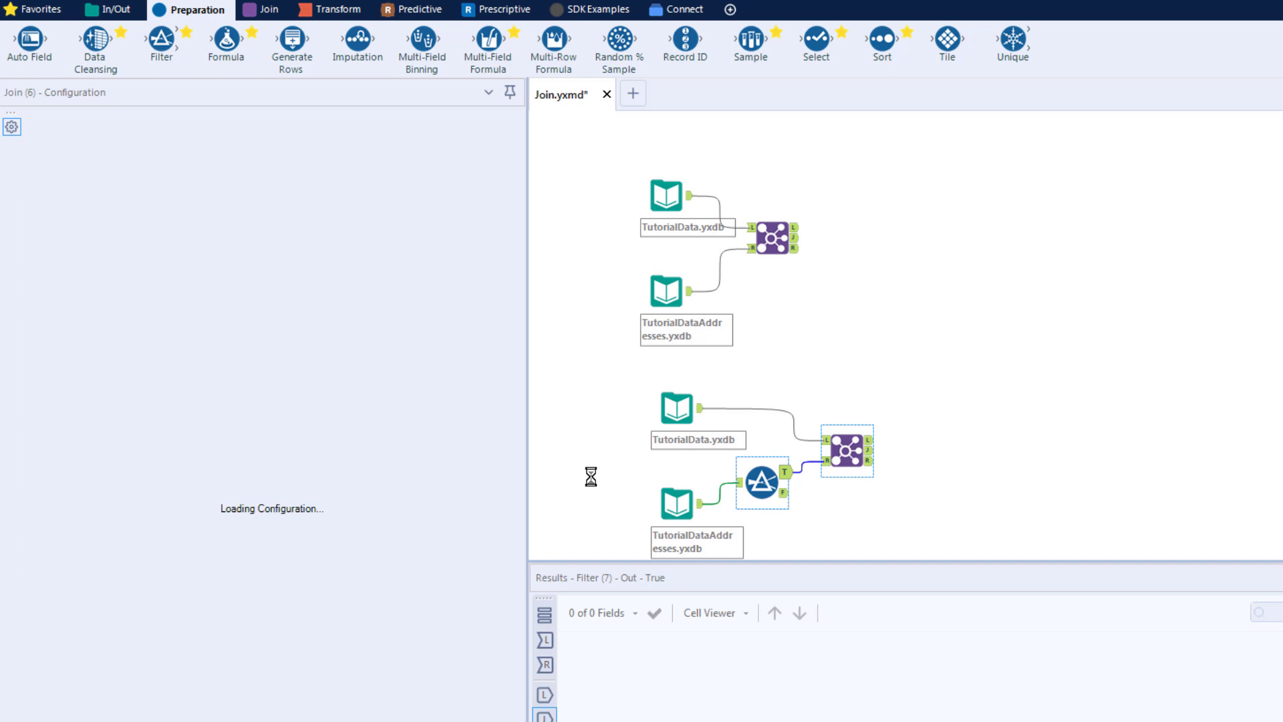
click(66, 416)
click(65, 436)
click(65, 455)
click(65, 475)
click(66, 494)
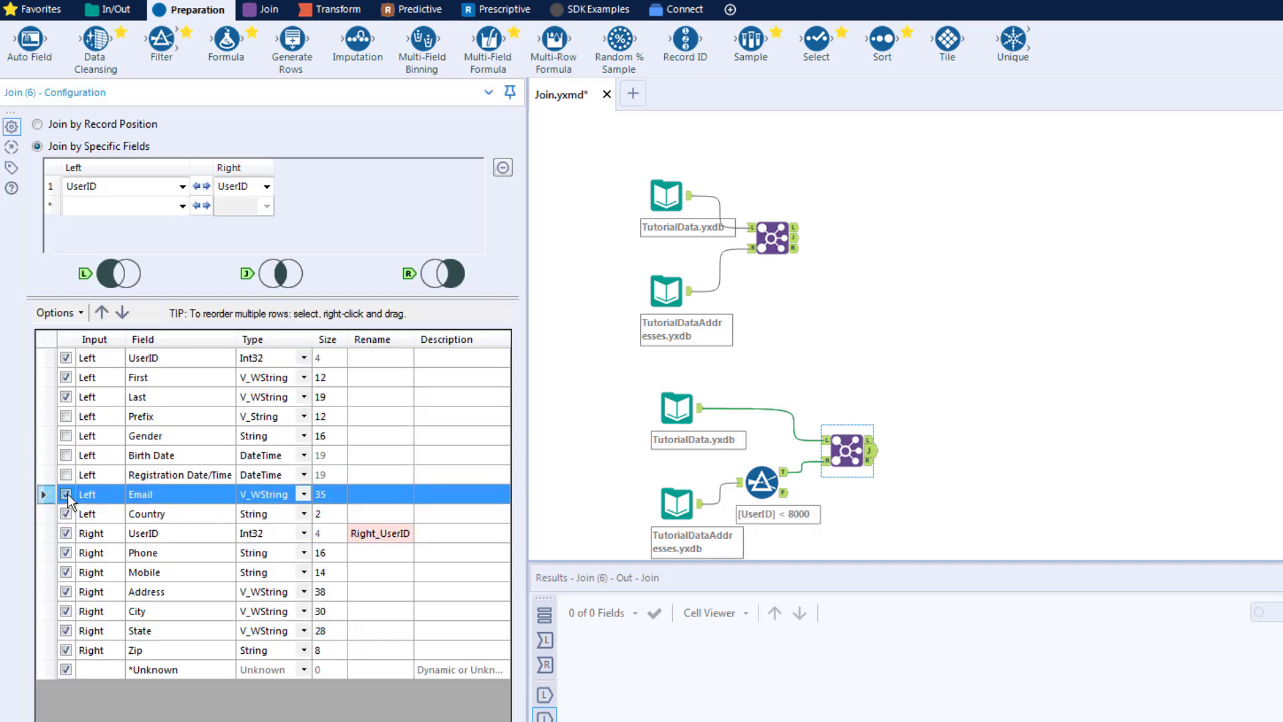
click(69, 552)
click(67, 572)
click(69, 554)
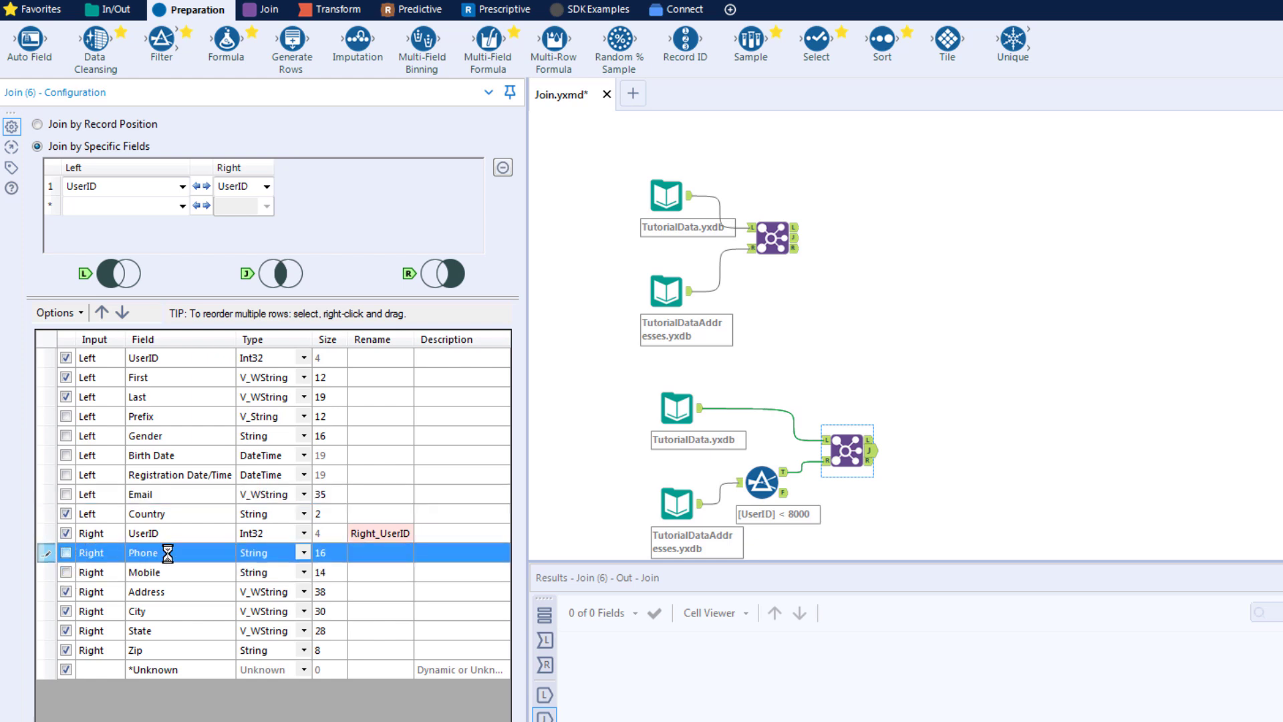
- Run the workflow and review the lower Join's unmatched left and right outputs
key(ctrl+r)
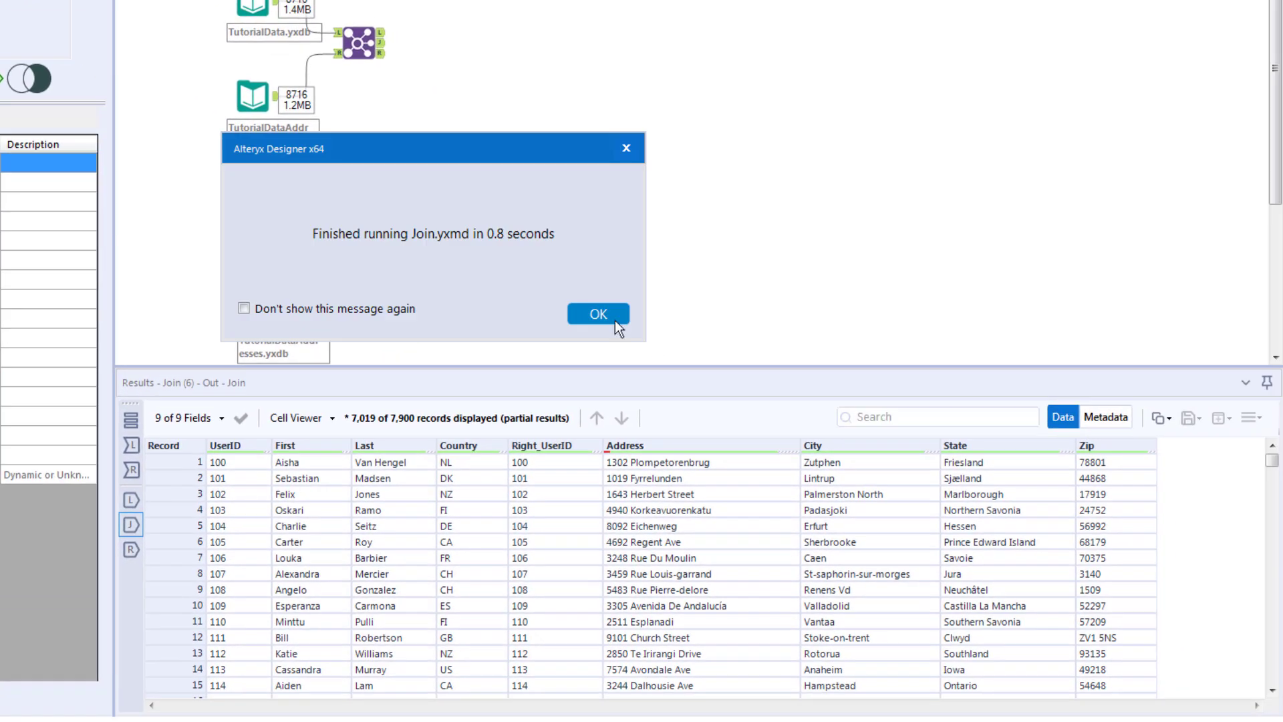
click(613, 315)
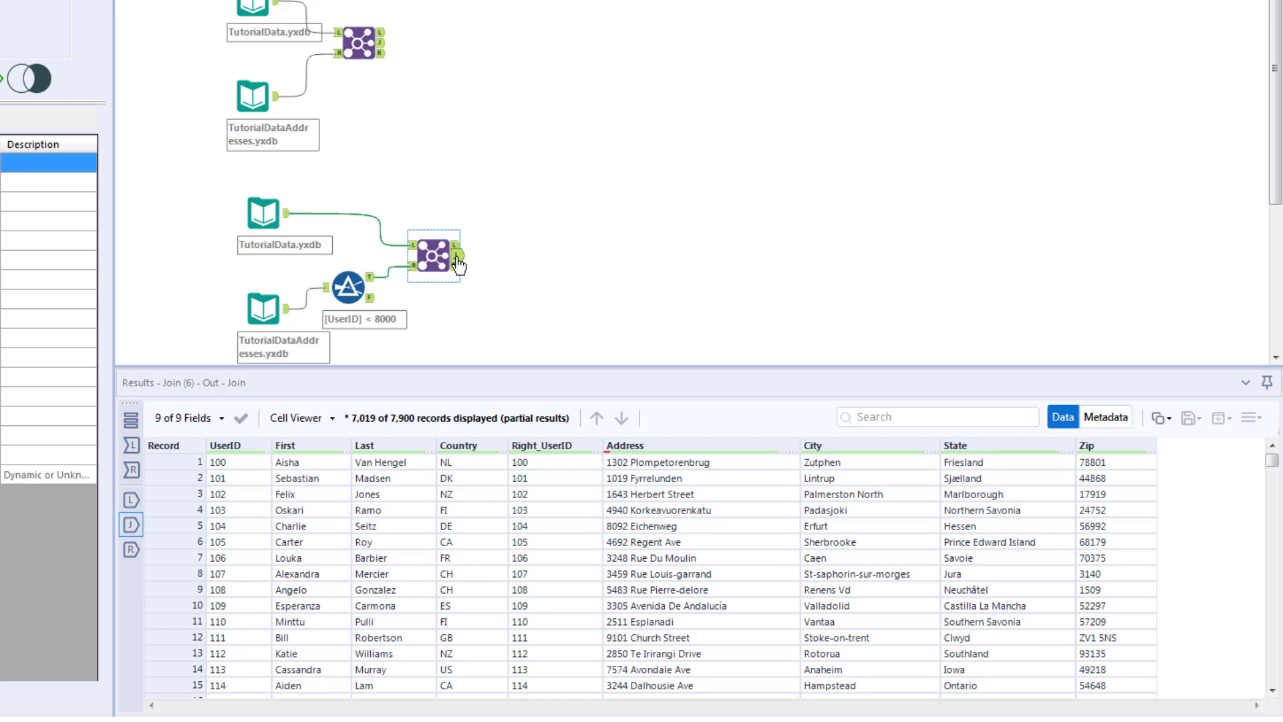
click(456, 247)
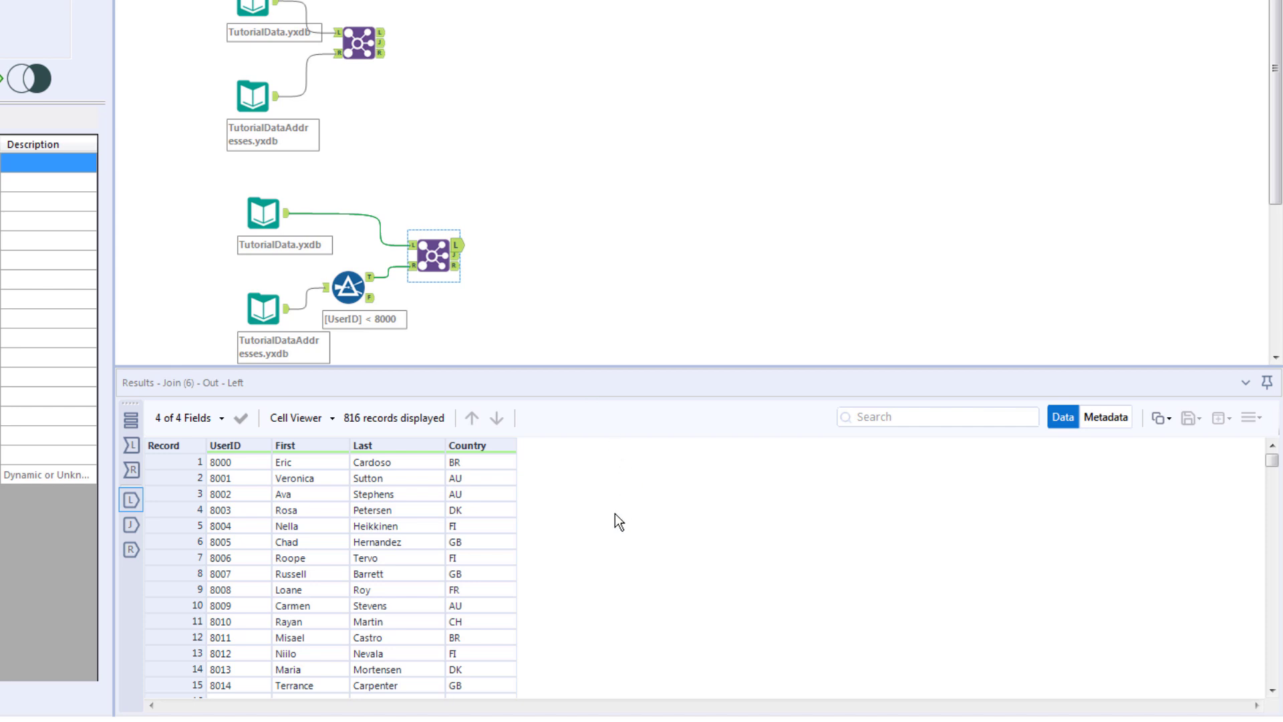
scroll(615, 515, down, 6)
scroll(615, 516, down, 9)
scroll(615, 516, up, 14)
scroll(615, 514, up, 1)
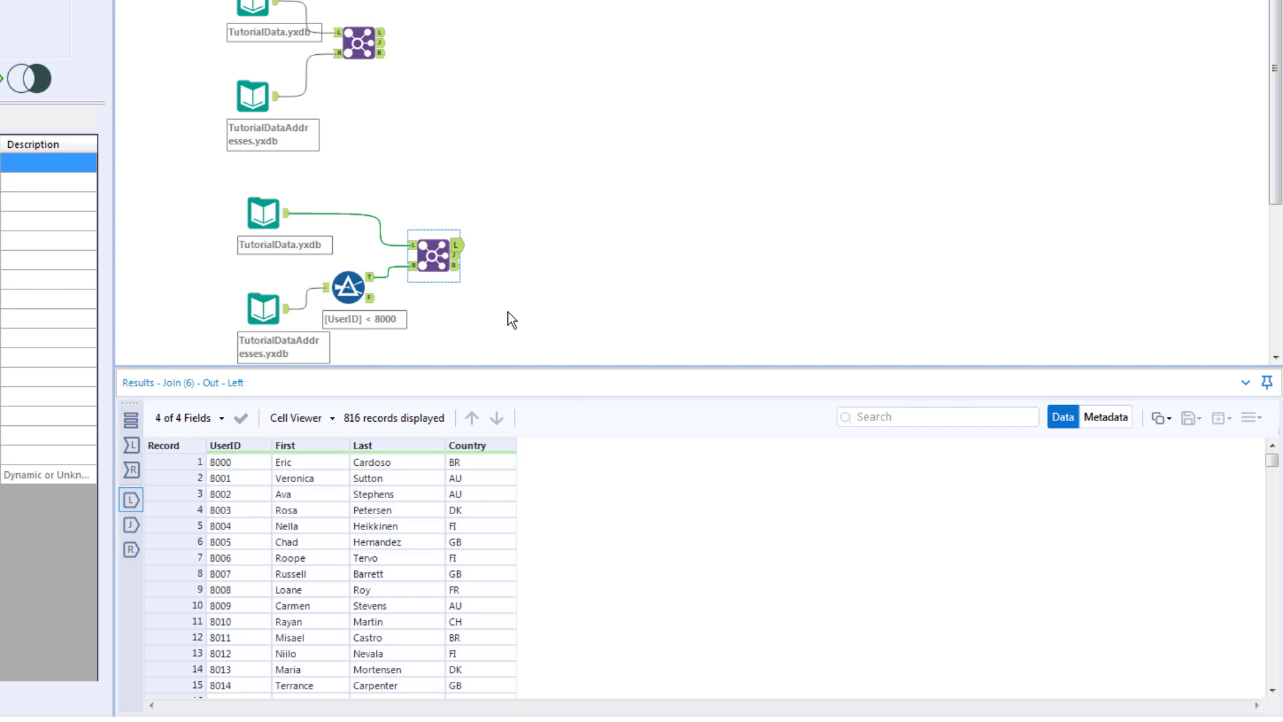
click(456, 268)
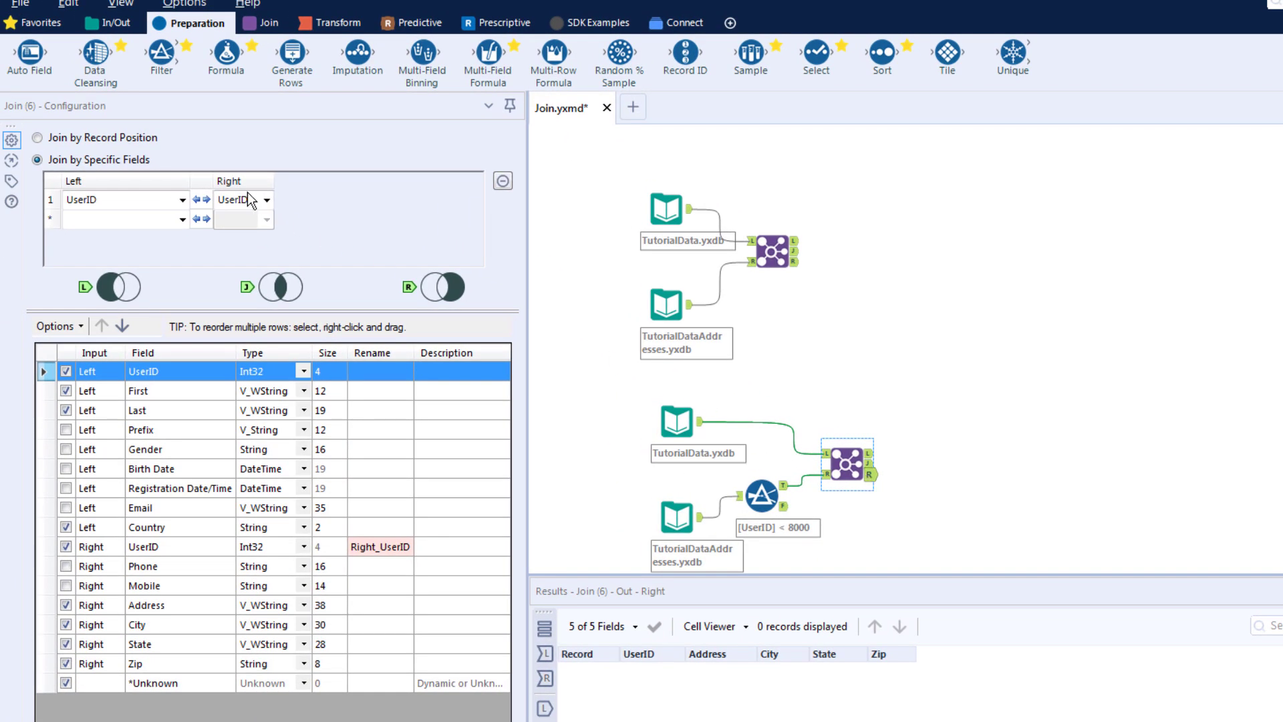
- Add a Filter to the upper Join's joined output, with the basic condition State Equals Hertfordshire
drag(161, 53, 850, 254)
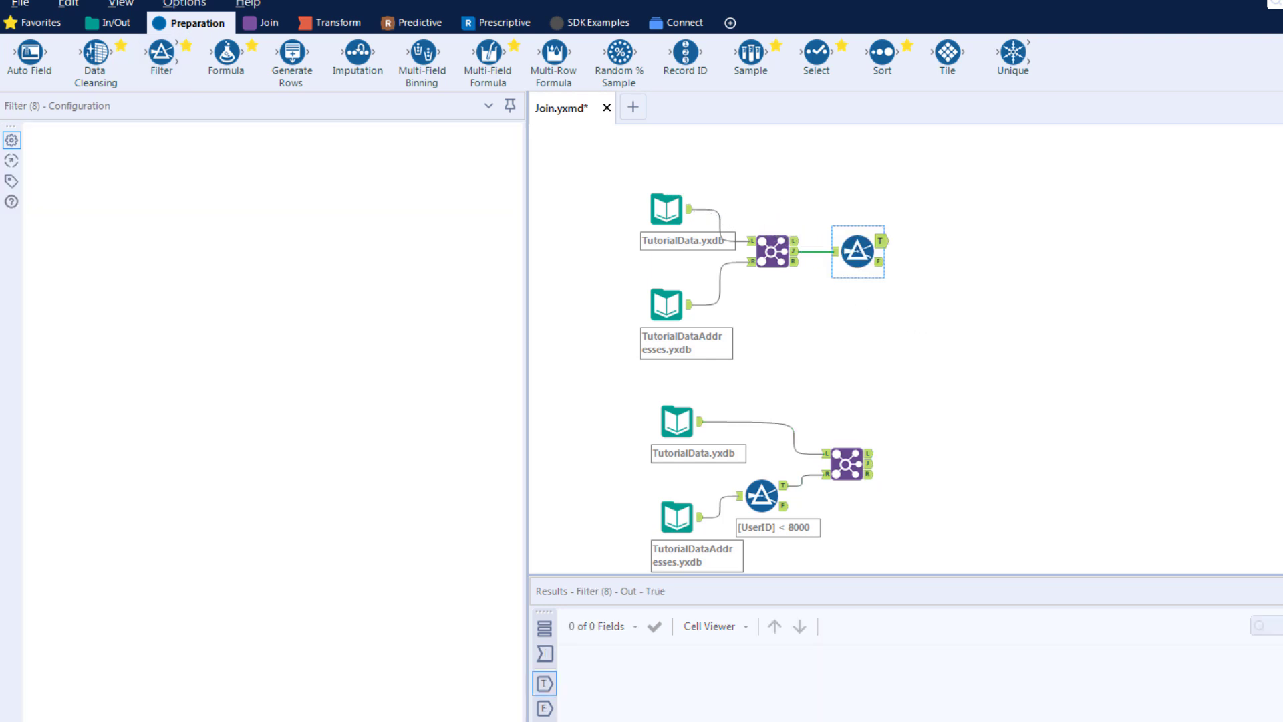
click(194, 208)
scroll(147, 301, down, 3)
click(114, 367)
click(398, 207)
text(Hertfordshire)
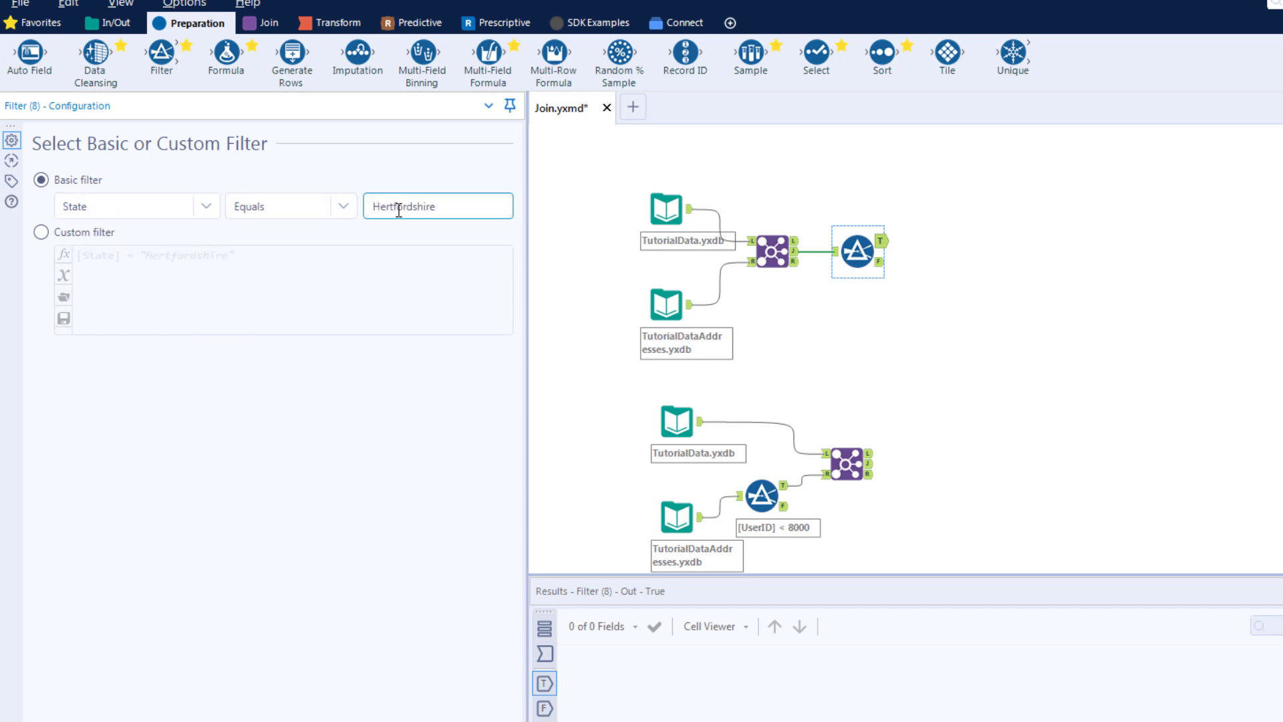
- Run the workflow and examine all columns of the State filter's true output
key(ctrl+r)
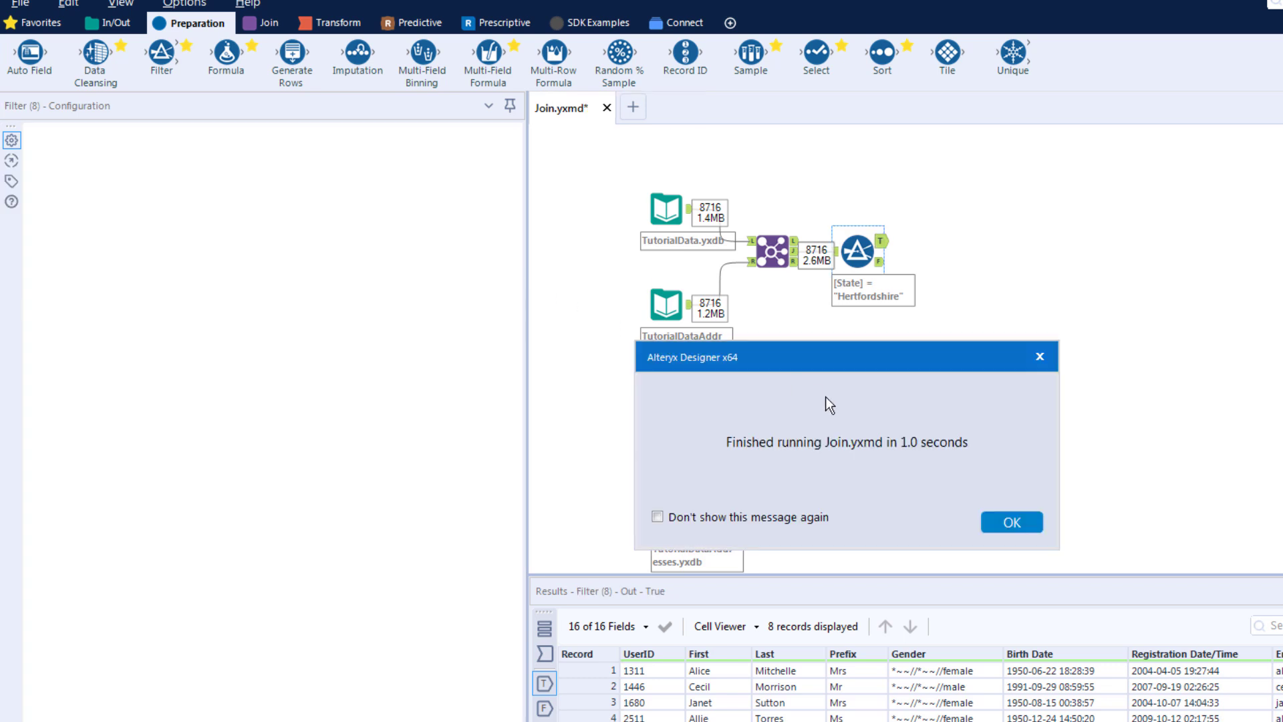
click(1009, 521)
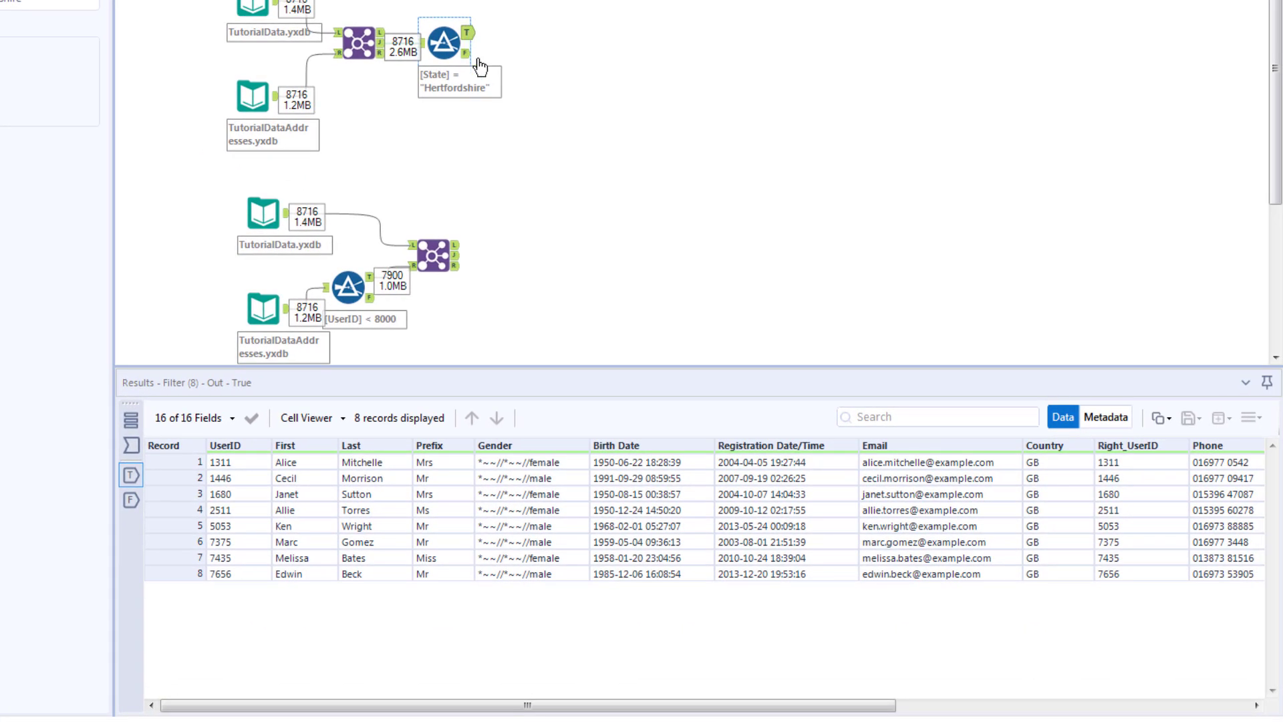
drag(490, 707, 842, 707)
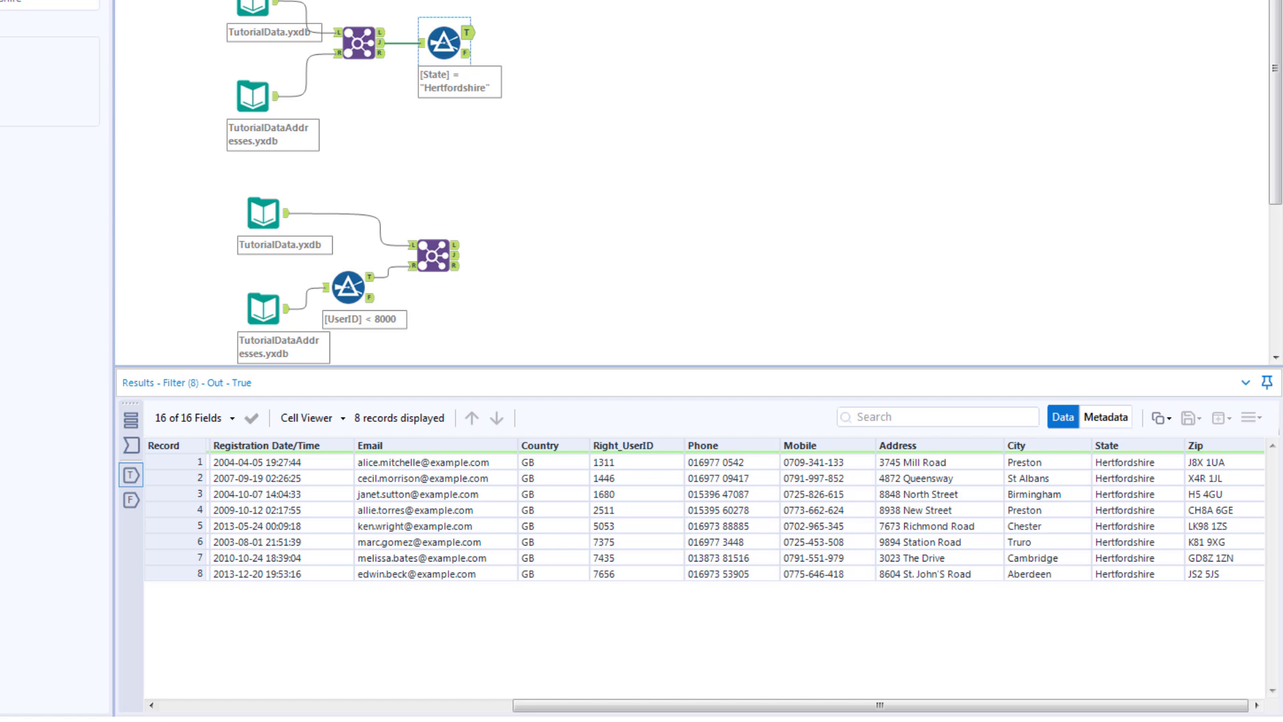
drag(812, 708, 441, 715)
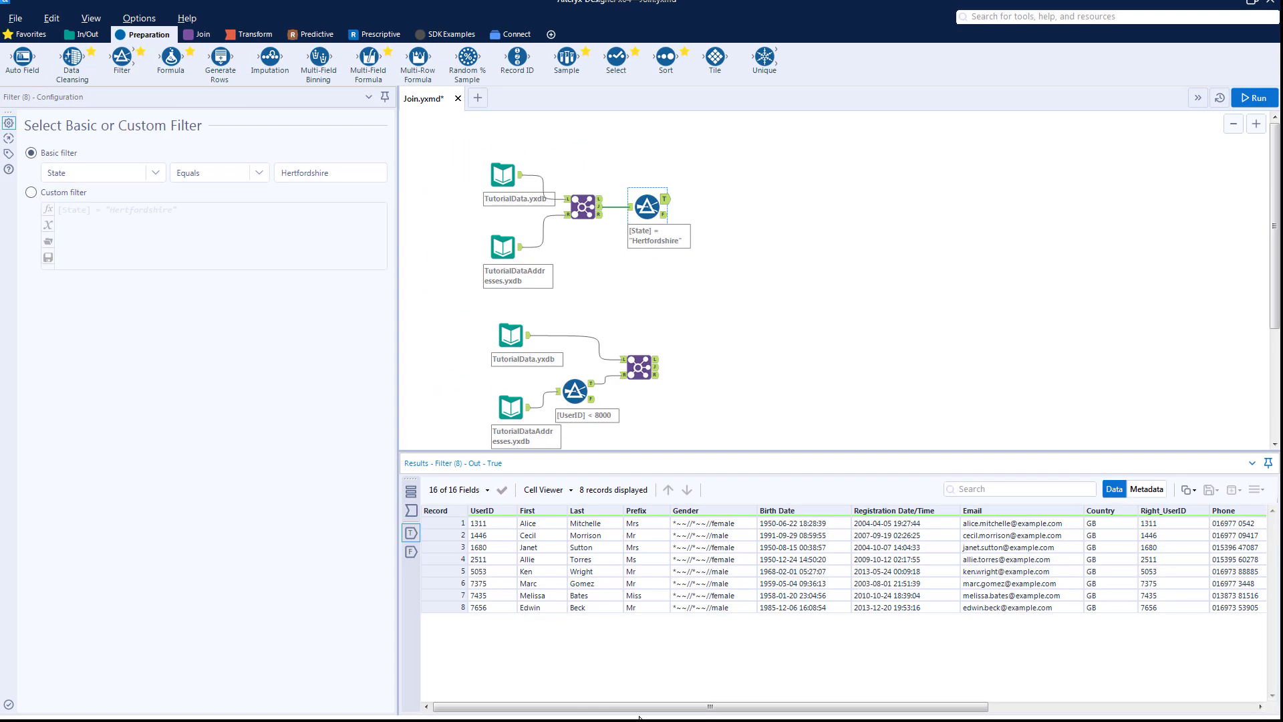
- Open the configuration of the upper Join tool
click(580, 206)
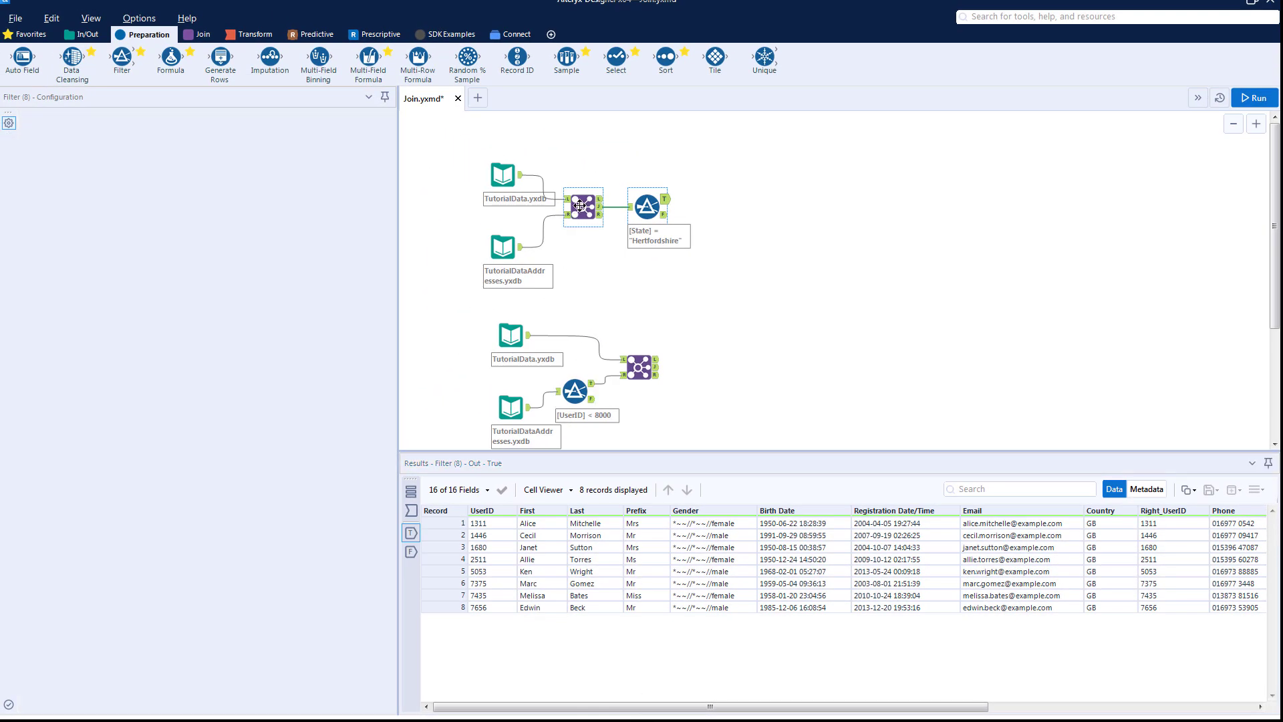